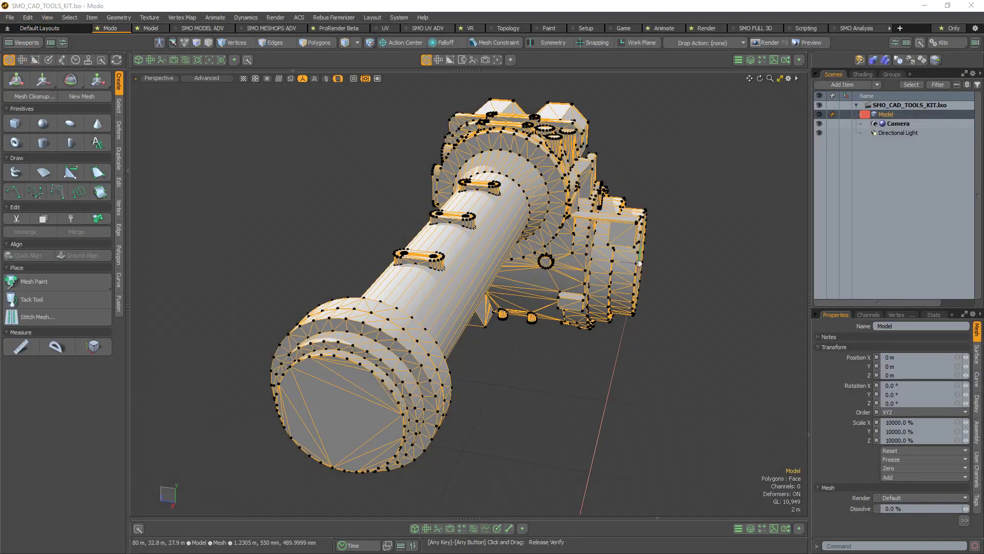
Open the CAD Cleanup Tools popover from the pie menu and move it to the upper left.
{"action": "left_click_drag", "start_coordinate": [543, 382], "coordinate": [487, 395], "text": "alt"}
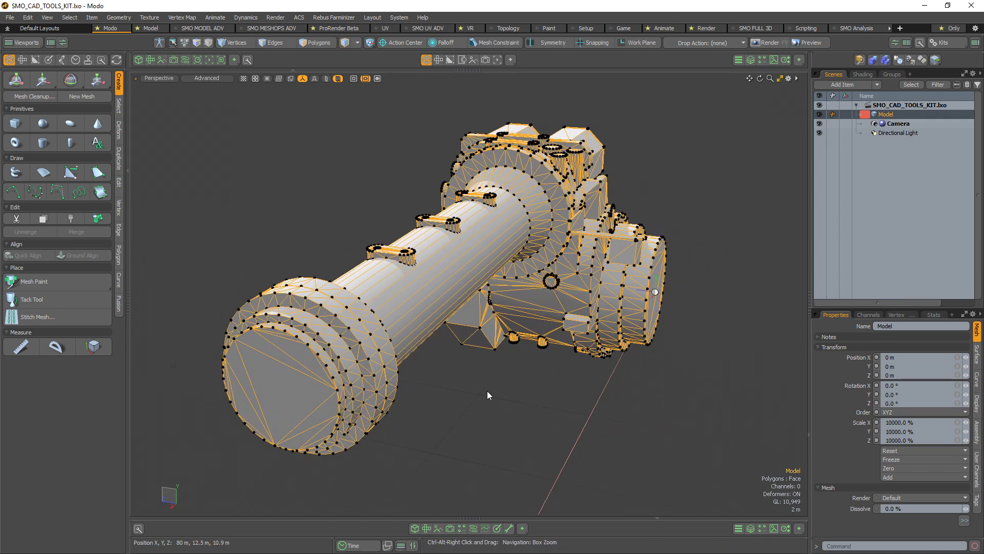
{"action": "key", "text": "ctrl+alt+c"}
{"action": "left_click", "coordinate": [484, 340]}
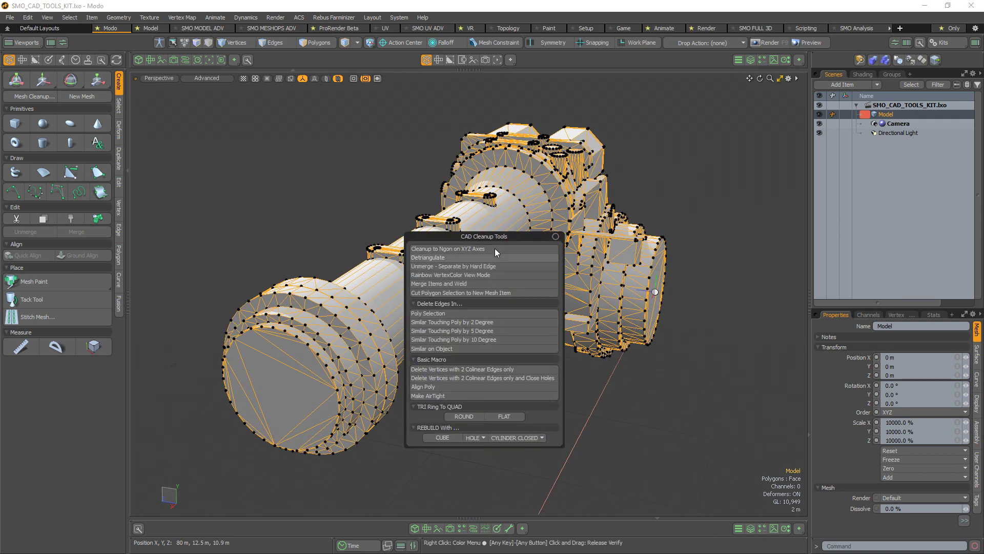
{"action": "left_click_drag", "start_coordinate": [545, 248], "coordinate": [280, 107]}
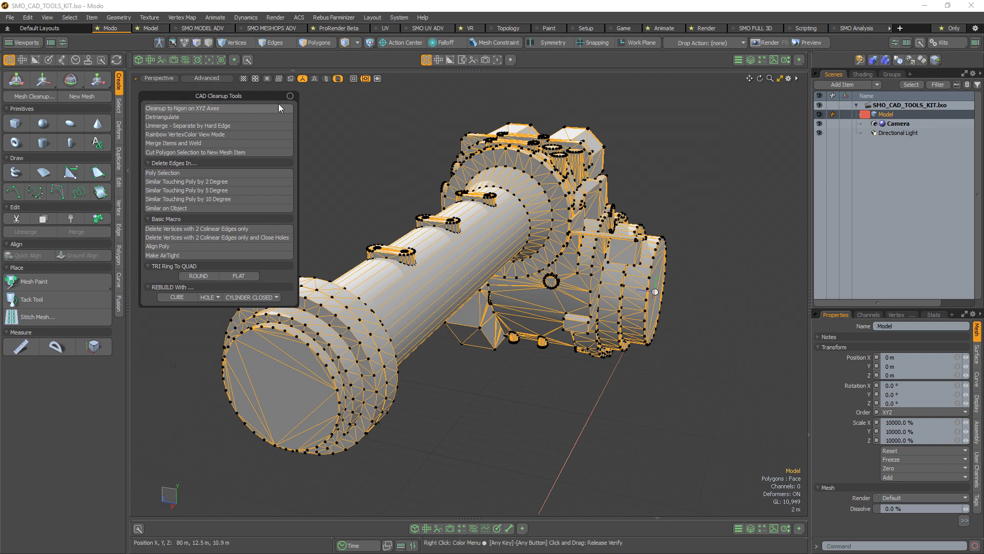
{"action": "mouse_move", "coordinate": [451, 390]}
{"action": "left_mouse_down", "text": "alt"}
{"action": "mouse_move", "coordinate": [474, 385]}
{"action": "mouse_move", "coordinate": [451, 379]}
{"action": "left_mouse_up", "text": "alt"}
Run Cleanup to Ngon on XYZ Axes, cutting the mesh to 10,680 GL.
{"action": "left_click", "coordinate": [213, 106]}
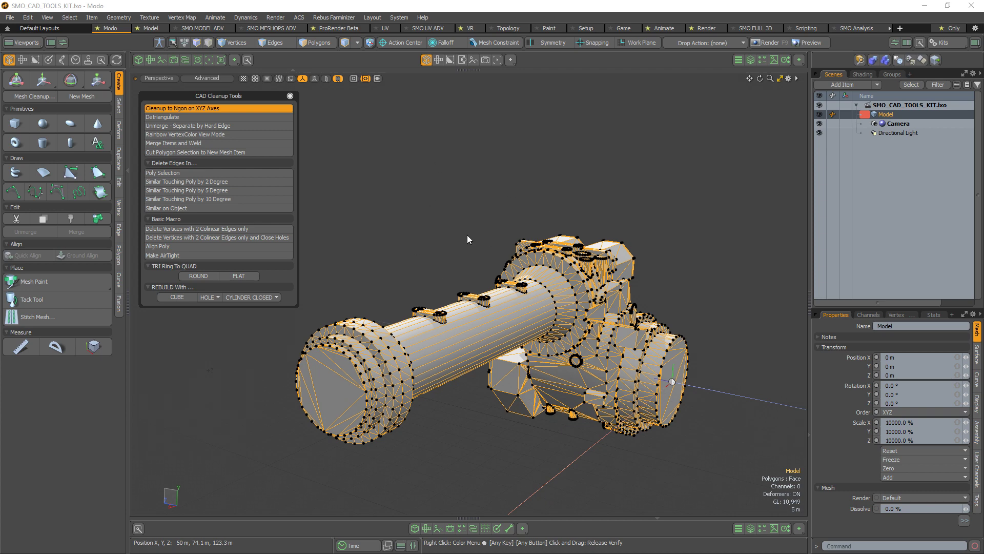
{"action": "left_click_drag", "start_coordinate": [501, 321], "coordinate": [605, 322], "text": "alt"}
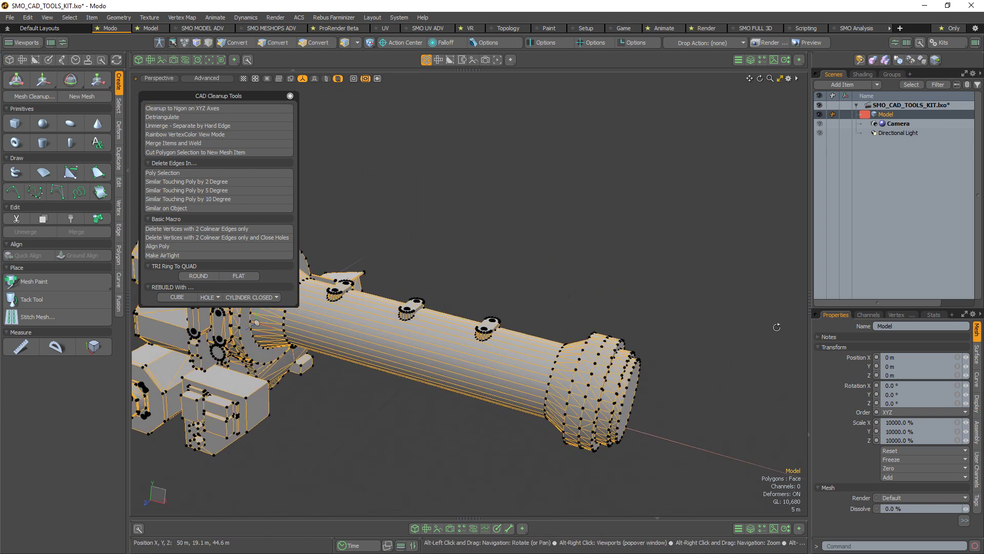
{"action": "left_click", "coordinate": [620, 313]}
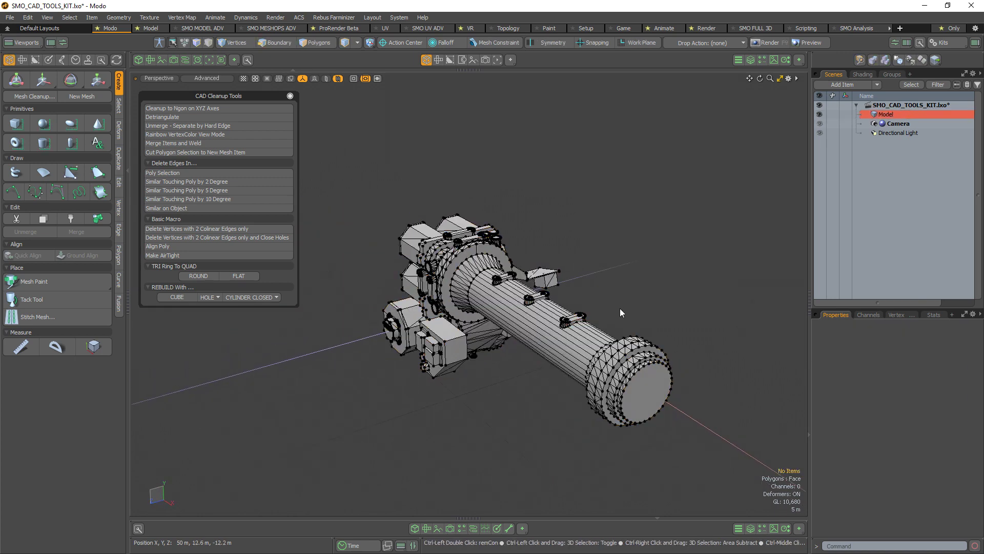
{"action": "key", "text": "ctrl+z"}
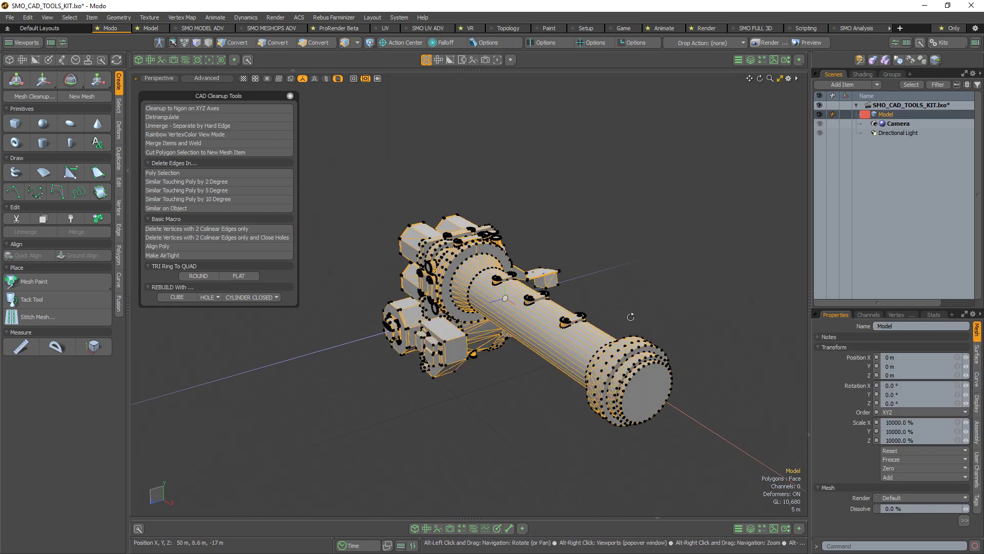
{"action": "left_click_drag", "start_coordinate": [619, 311], "coordinate": [287, 157], "text": "ctrl+alt"}
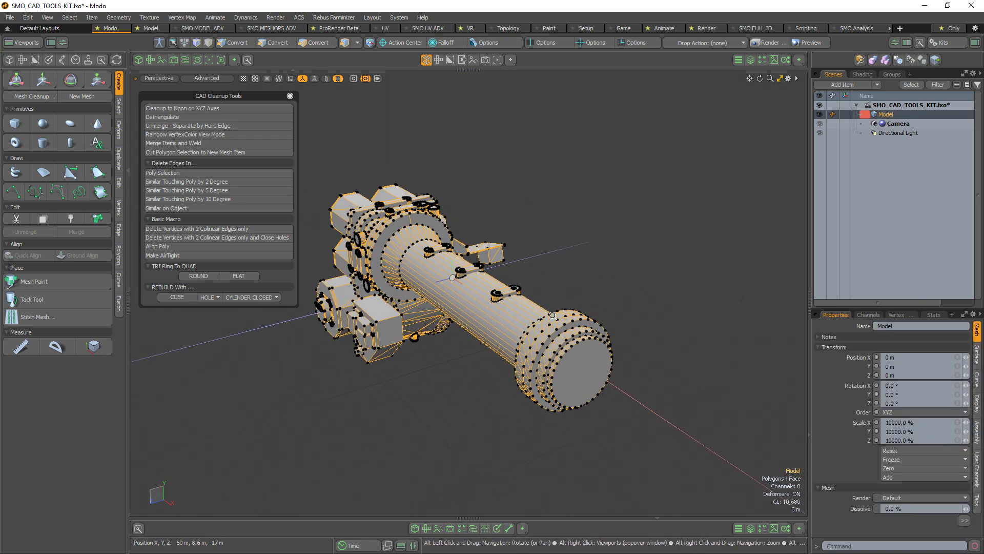
{"action": "left_click", "coordinate": [28, 17]}
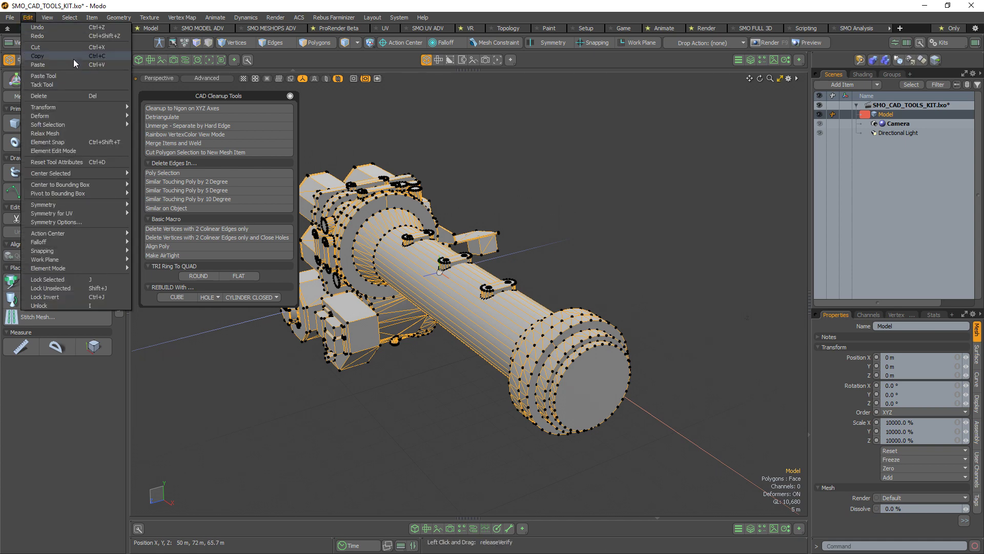
Undo the n-gon cleanup to restore the 10,949 GL triangulated mesh, then reselect the model.
{"action": "left_click", "coordinate": [94, 27]}
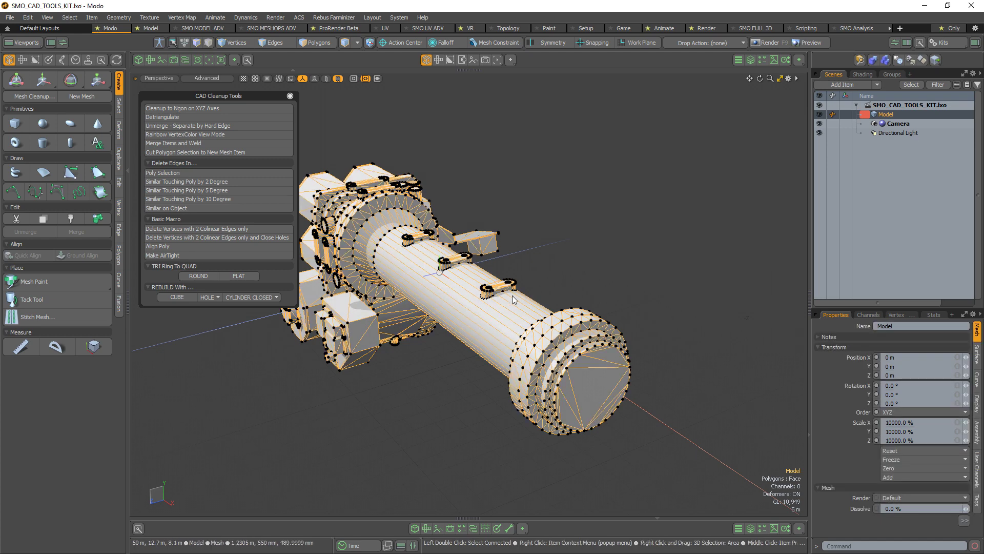
{"action": "left_click_drag", "start_coordinate": [512, 296], "coordinate": [591, 286], "text": "alt"}
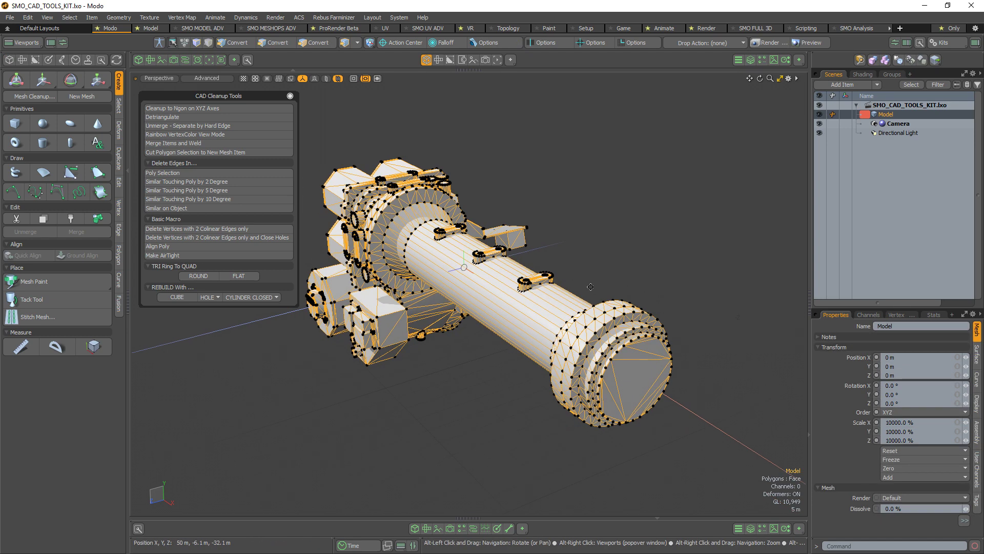
{"action": "left_click", "coordinate": [584, 213]}
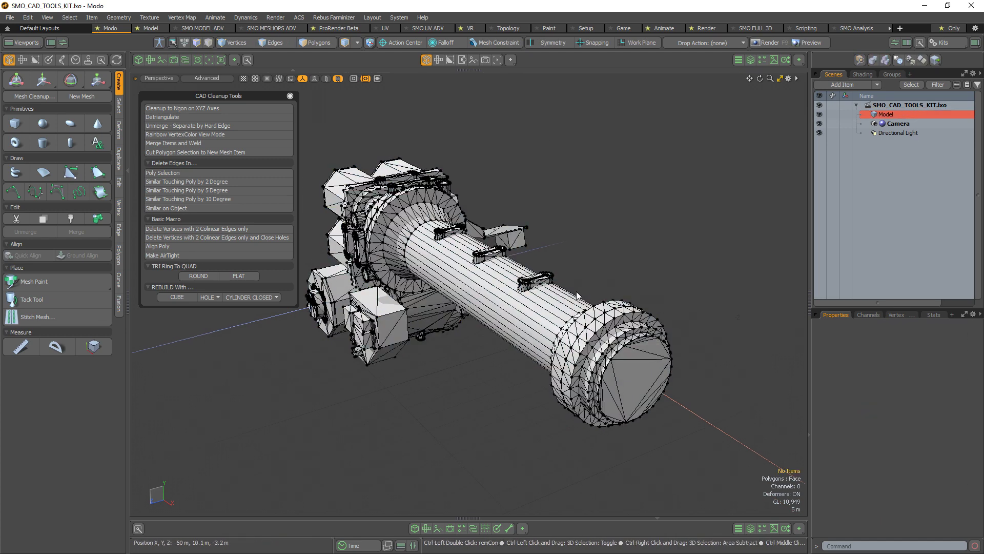
{"action": "left_click", "coordinate": [623, 350]}
{"action": "mouse_move", "coordinate": [622, 350]}
{"action": "left_mouse_down", "text": "alt"}
{"action": "mouse_move", "coordinate": [442, 430]}
{"action": "mouse_move", "coordinate": [533, 323]}
{"action": "left_mouse_up", "text": "alt"}
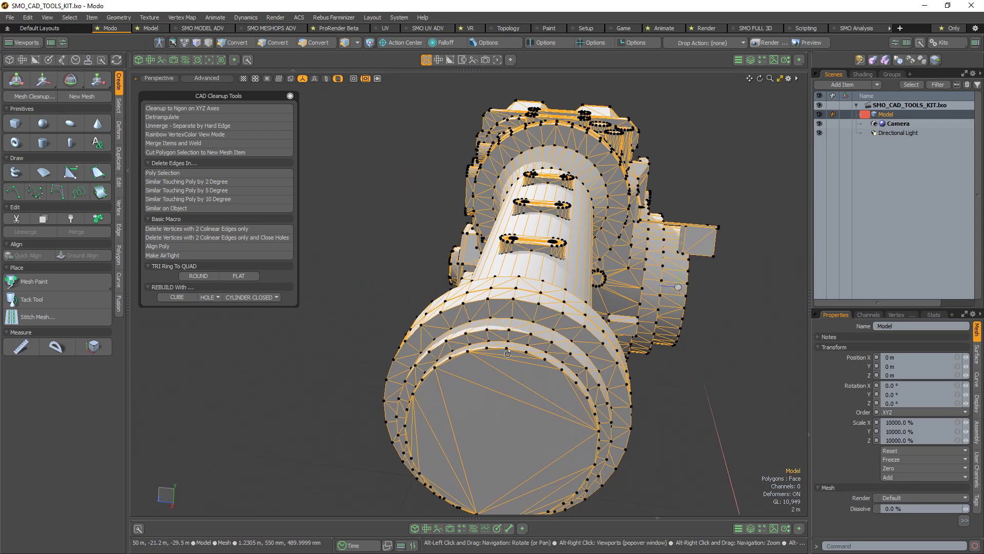
Merge triangle pairs on the muzzle ring into flat quads with TRI Ring To QUAD FLAT.
{"action": "key", "text": "3"}
{"action": "scroll", "coordinate": [533, 322], "scroll_direction": "up", "scroll_amount": 5}
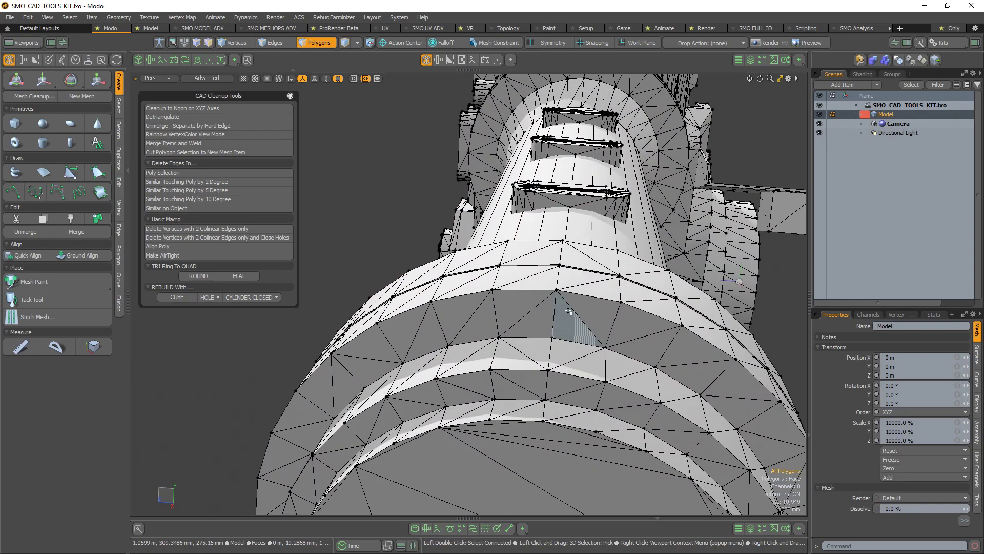
{"action": "left_click", "coordinate": [585, 315]}
{"action": "mouse_move", "coordinate": [584, 315]}
{"action": "left_mouse_down", "text": "alt"}
{"action": "mouse_move", "coordinate": [568, 287]}
{"action": "mouse_move", "coordinate": [608, 313]}
{"action": "mouse_move", "coordinate": [507, 331]}
{"action": "left_mouse_up", "text": "alt"}
{"action": "left_click", "coordinate": [239, 276]}
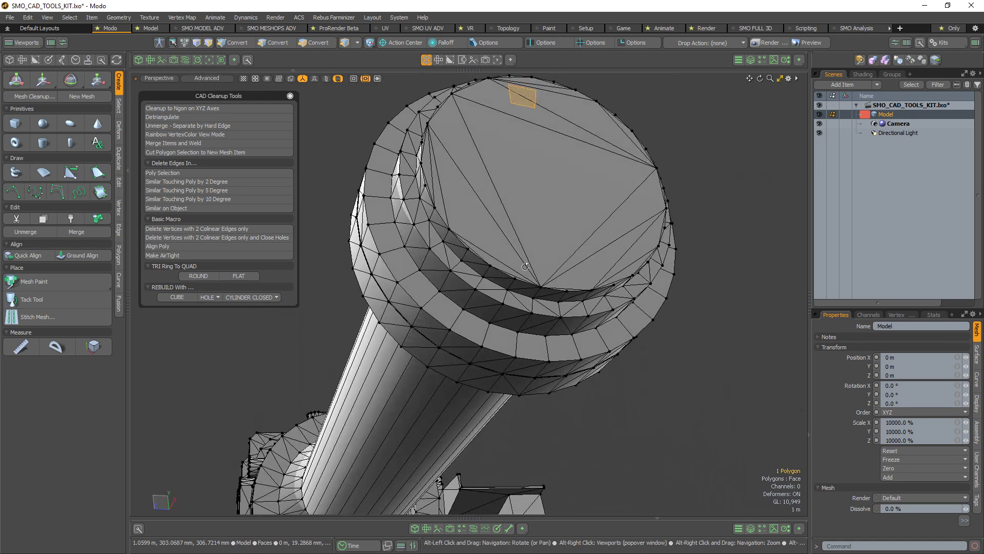
{"action": "scroll", "coordinate": [507, 330], "scroll_direction": "up", "scroll_amount": 3}
{"action": "scroll", "coordinate": [506, 330], "scroll_direction": "up", "scroll_amount": 2}
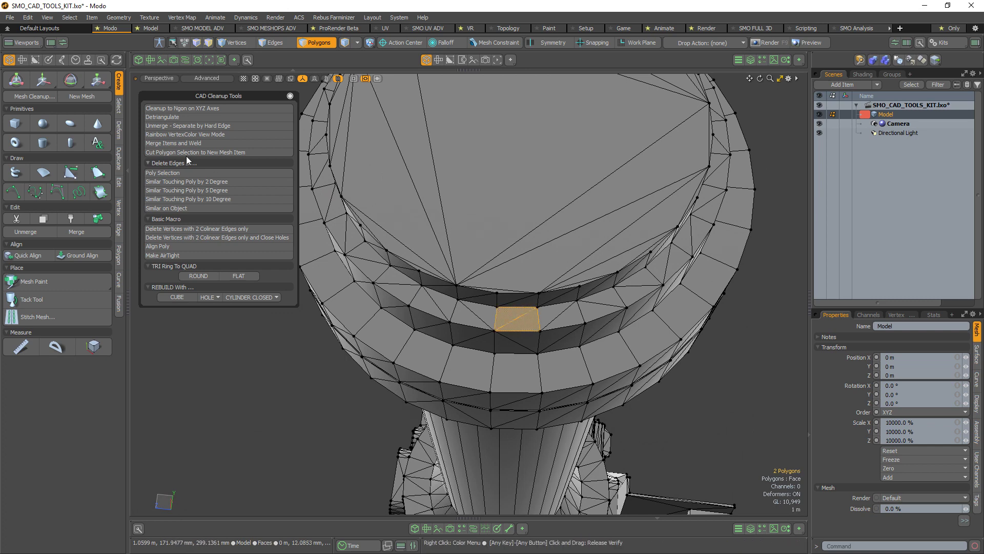
{"action": "left_click", "coordinate": [256, 275]}
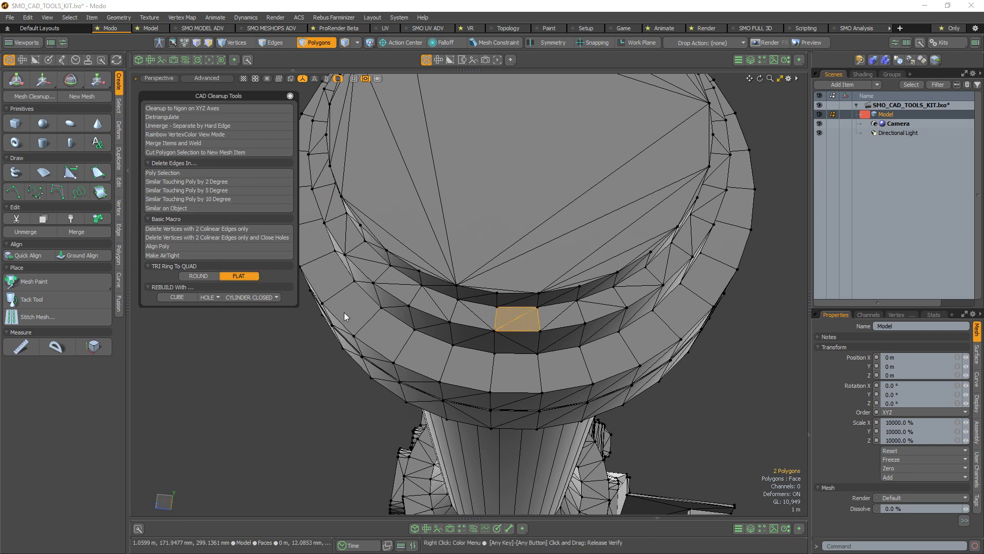
Select a strip of triangles along the upper muzzle band in wireframe view.
{"action": "middle_click_drag", "start_coordinate": [344, 316], "coordinate": [541, 210]}
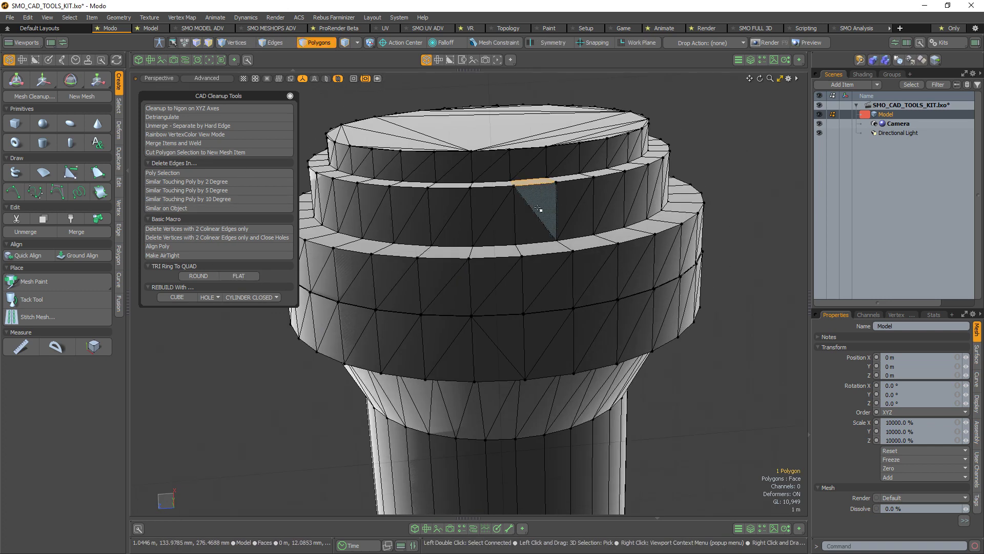
{"action": "mouse_move", "coordinate": [540, 210]}
{"action": "left_mouse_down"}
{"action": "mouse_move", "coordinate": [454, 214]}
{"action": "mouse_move", "coordinate": [504, 179]}
{"action": "mouse_move", "coordinate": [512, 194]}
{"action": "mouse_move", "coordinate": [347, 196]}
{"action": "left_mouse_up"}
{"action": "key", "text": "shift+1"}
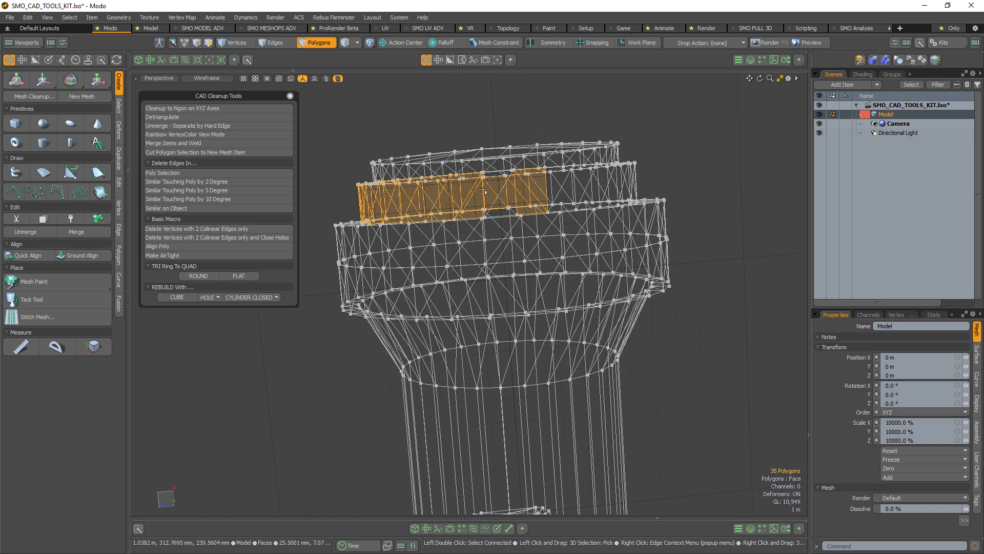
Rebuild the whole triangulated band as a round quad ring with TRI Ring To QUAD ROUND.
{"action": "left_click_drag", "start_coordinate": [594, 184], "coordinate": [646, 177]}
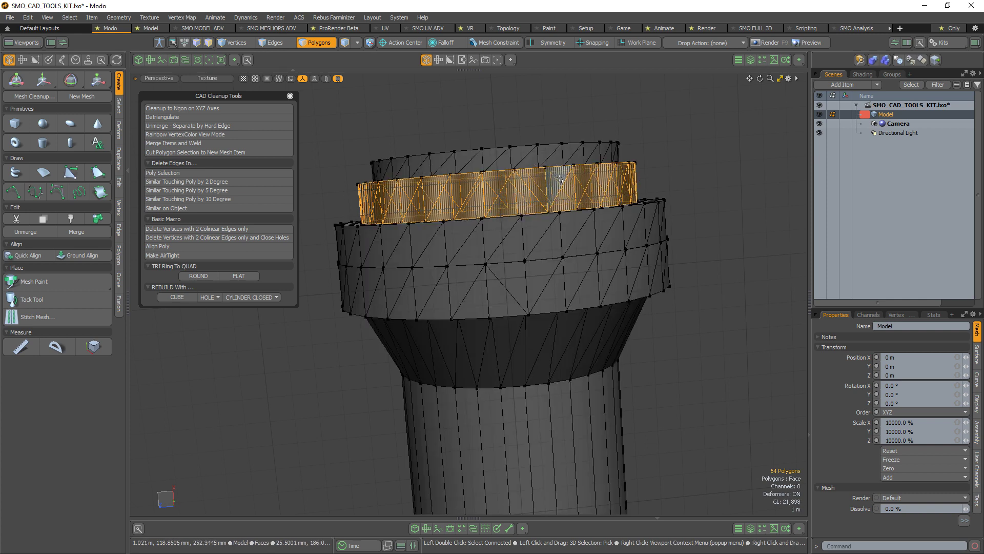
{"action": "left_click", "coordinate": [530, 189], "text": "ctrl"}
{"action": "mouse_move", "coordinate": [530, 188]}
{"action": "left_mouse_down", "text": "alt"}
{"action": "mouse_move", "coordinate": [584, 360]}
{"action": "mouse_move", "coordinate": [571, 295]}
{"action": "mouse_move", "coordinate": [569, 333]}
{"action": "left_mouse_up", "text": "alt"}
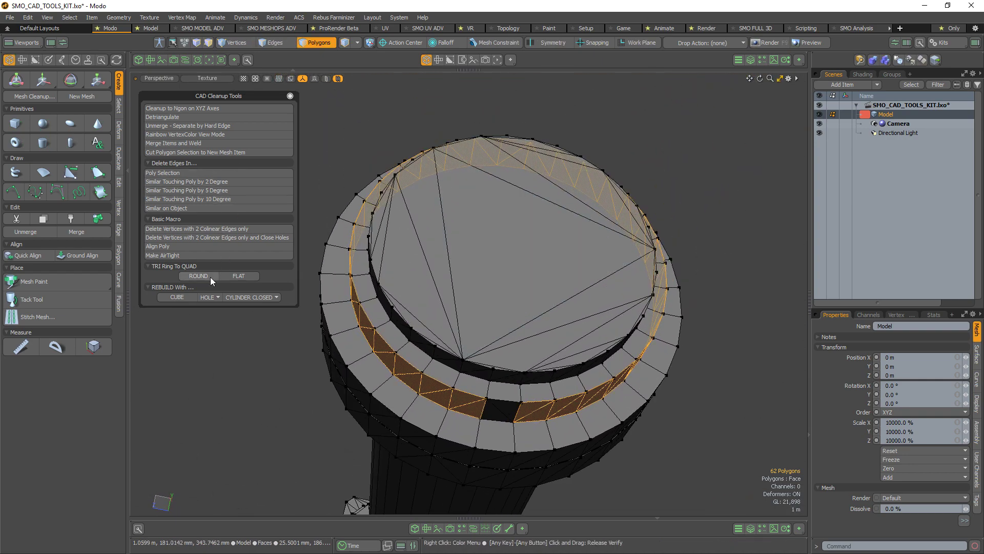
{"action": "left_click", "coordinate": [199, 276]}
Loop-select the new 32-quad ring and switch to Vertices mode.
{"action": "left_click", "coordinate": [495, 408]}
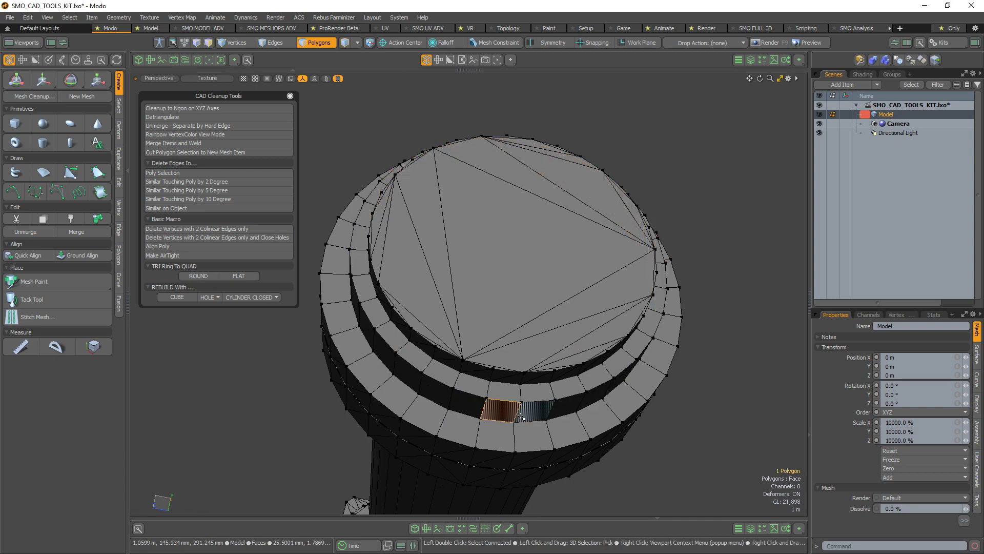
{"action": "key", "text": "l"}
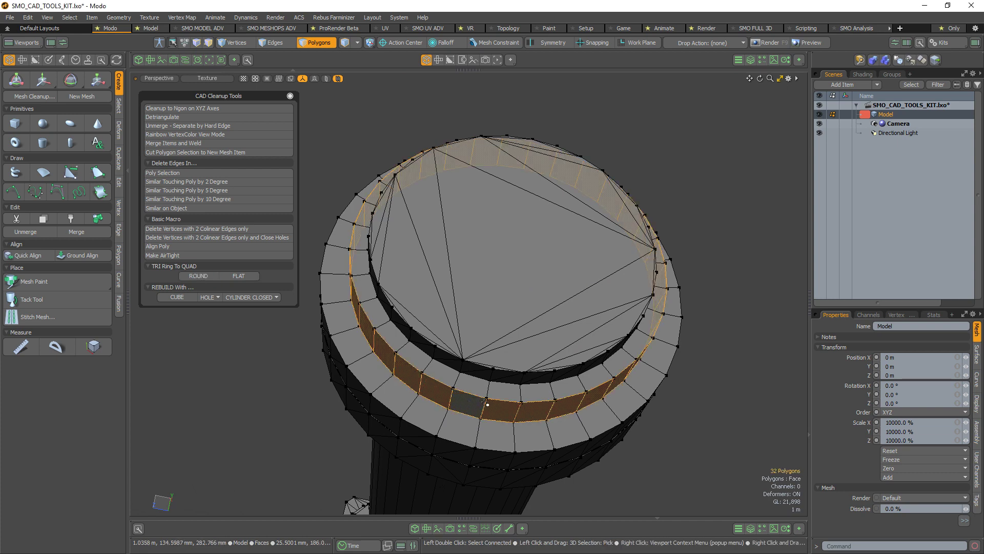
{"action": "mouse_move", "coordinate": [568, 253]}
{"action": "left_mouse_down", "text": "alt"}
{"action": "mouse_move", "coordinate": [468, 391]}
{"action": "mouse_move", "coordinate": [531, 264]}
{"action": "mouse_move", "coordinate": [707, 64]}
{"action": "mouse_move", "coordinate": [455, 286]}
{"action": "mouse_move", "coordinate": [502, 252]}
{"action": "left_mouse_up", "text": "alt"}
{"action": "key", "text": "1"}
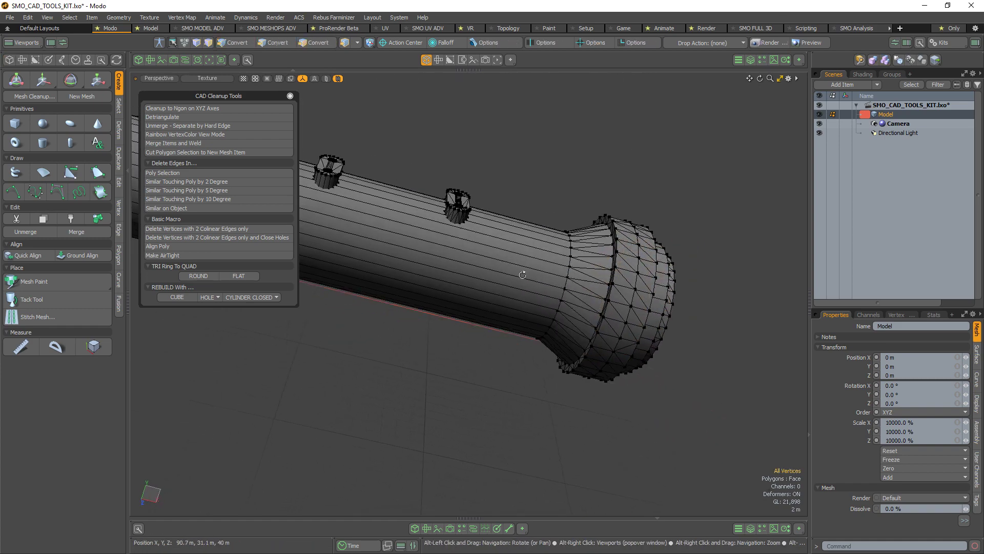
Select the barrel tube polygons and pick 16 Sides on X from CYLINDER CLOSED.
{"action": "key", "text": "ctrl+1"}
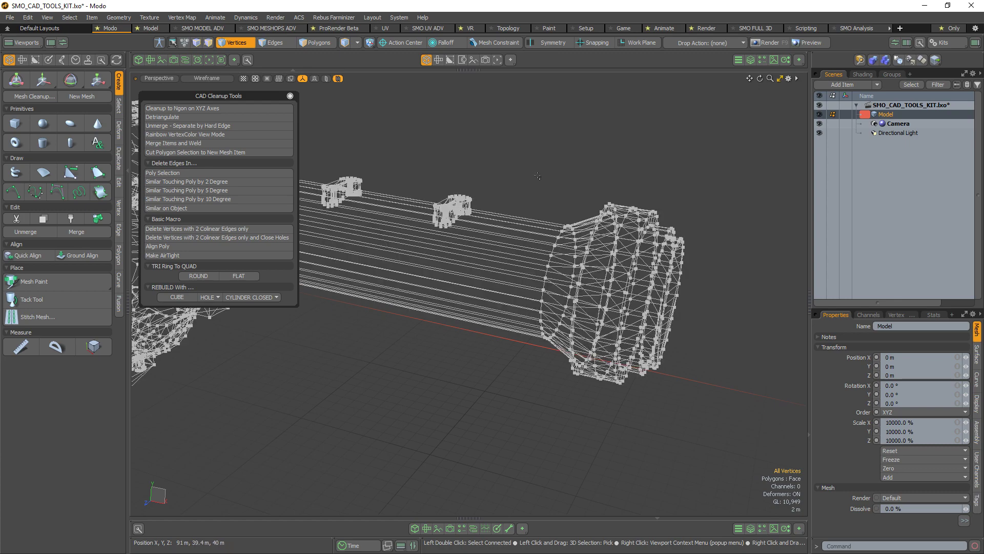
{"action": "mouse_move", "coordinate": [581, 265]}
{"action": "left_mouse_down", "text": "alt"}
{"action": "mouse_move", "coordinate": [647, 241]}
{"action": "mouse_move", "coordinate": [642, 311]}
{"action": "mouse_move", "coordinate": [638, 259]}
{"action": "left_mouse_up", "text": "alt"}
{"action": "key", "text": "3"}
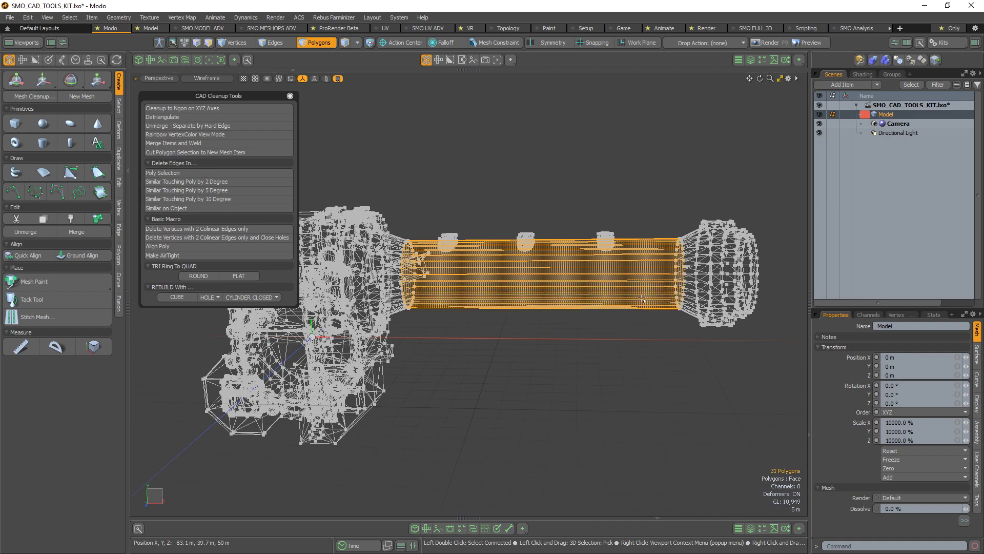
{"action": "left_click_drag", "start_coordinate": [643, 300], "coordinate": [246, 302], "text": "alt"}
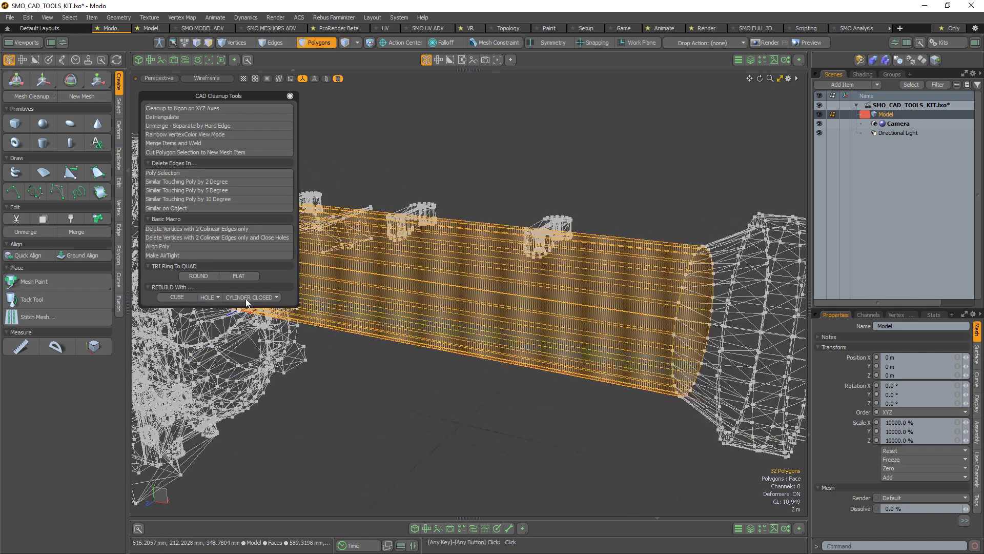
{"action": "left_click", "coordinate": [263, 298]}
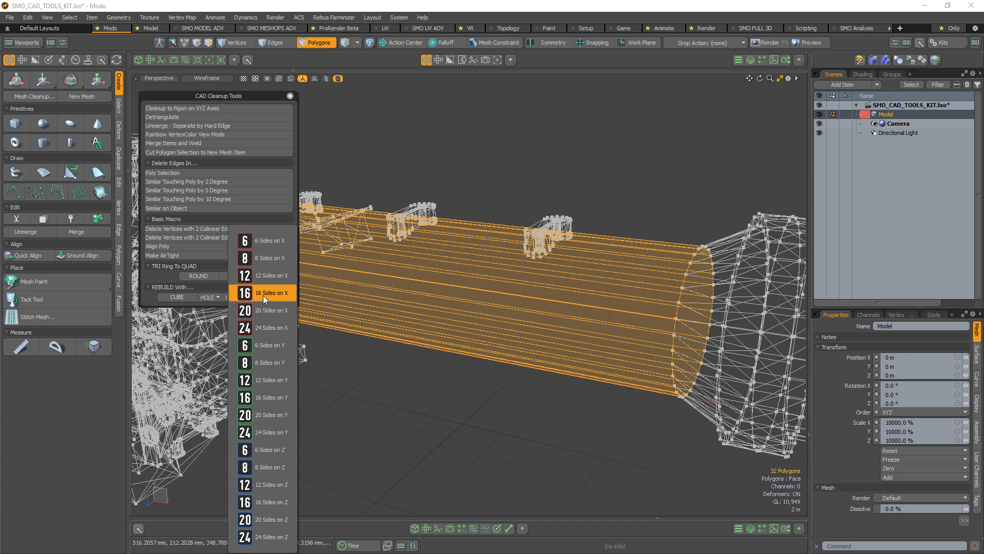
Rebuild the barrel selection and the muzzle ring as closed quad cylinders.
{"action": "key", "text": "Delete"}
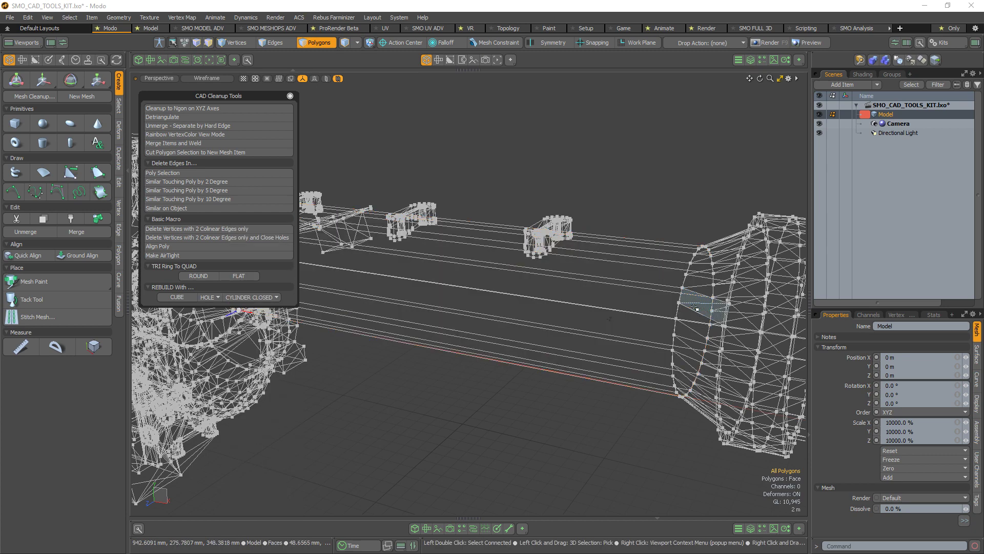
{"action": "mouse_move", "coordinate": [719, 306]}
{"action": "left_mouse_down", "text": "alt"}
{"action": "mouse_move", "coordinate": [535, 305]}
{"action": "mouse_move", "coordinate": [540, 240]}
{"action": "mouse_move", "coordinate": [565, 208]}
{"action": "left_mouse_up", "text": "alt"}
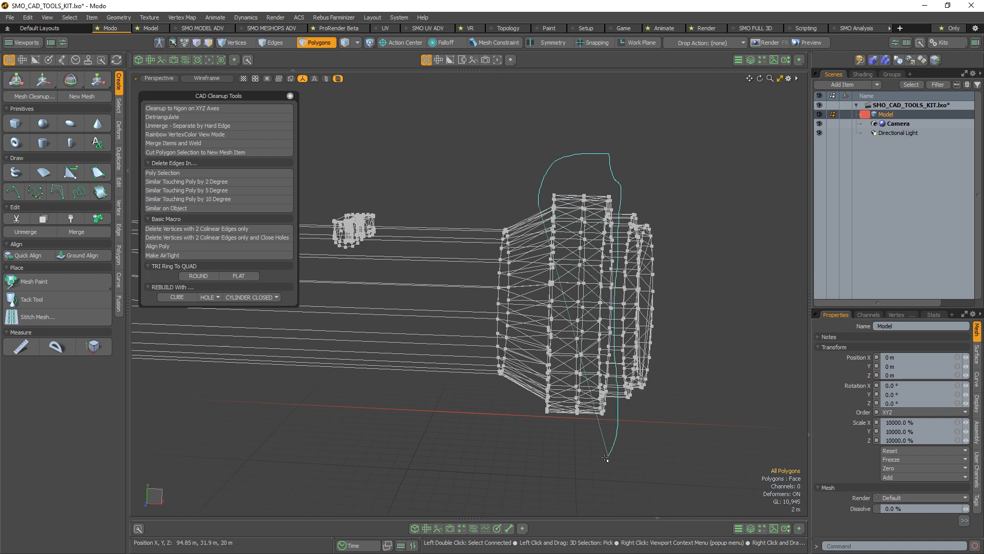
{"action": "right_click_drag", "start_coordinate": [528, 472], "coordinate": [529, 470]}
{"action": "left_click_drag", "start_coordinate": [528, 471], "coordinate": [534, 341], "text": "alt"}
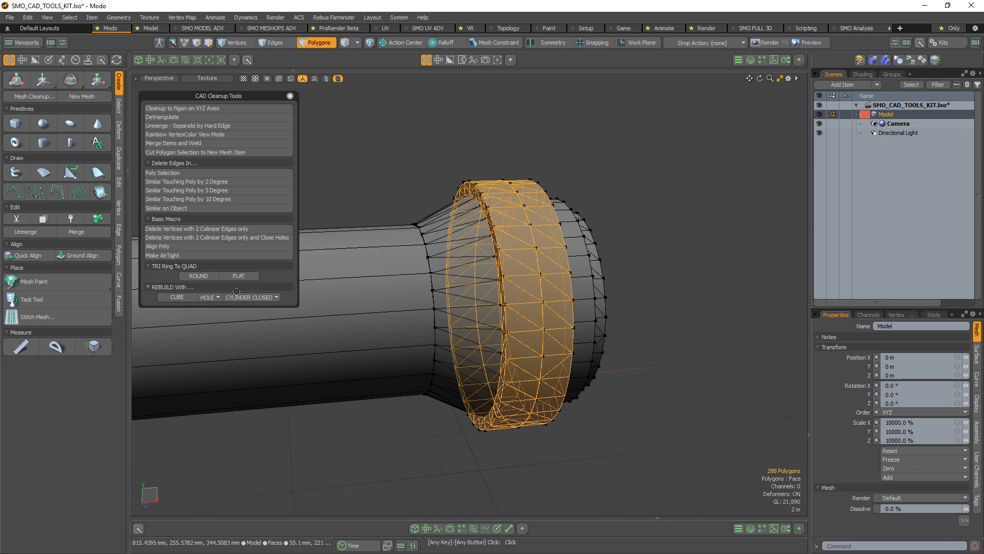
{"action": "left_click", "coordinate": [269, 298]}
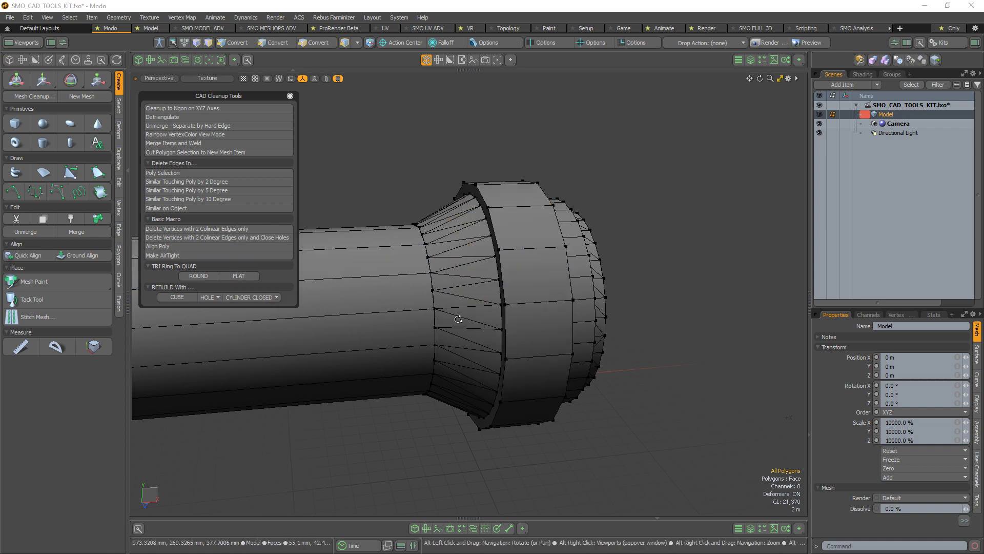
{"action": "mouse_move", "coordinate": [461, 318]}
{"action": "left_mouse_down", "text": "alt"}
{"action": "mouse_move", "coordinate": [485, 315]}
{"action": "mouse_move", "coordinate": [248, 291]}
{"action": "left_mouse_up", "text": "alt"}
Select the whole cone band and rebuild it as a cylinder segment.
{"action": "double_click", "coordinate": [484, 316]}
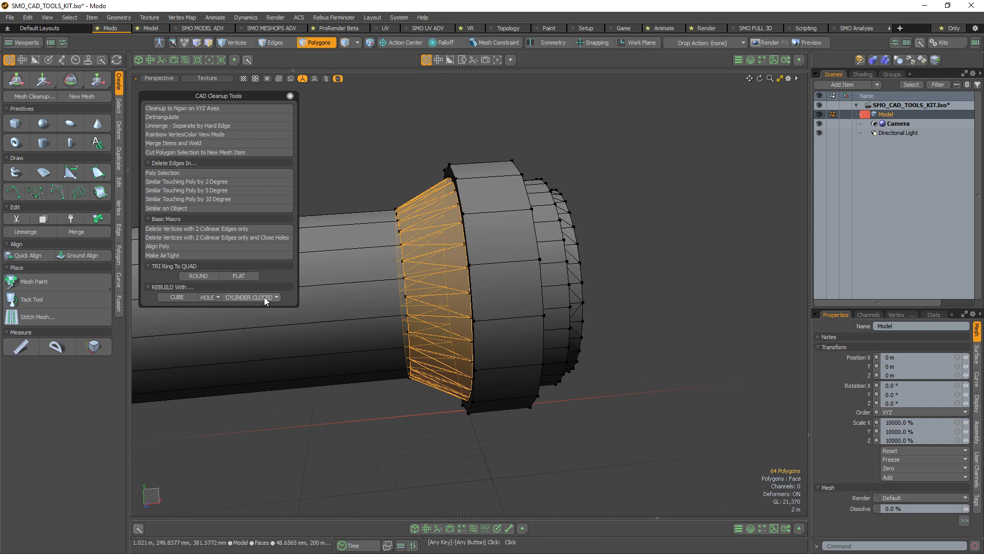
{"action": "mouse_move", "coordinate": [247, 284]}
{"action": "left_mouse_down", "text": "alt"}
{"action": "mouse_move", "coordinate": [494, 213]}
{"action": "mouse_move", "coordinate": [558, 354]}
{"action": "left_mouse_up", "text": "alt"}
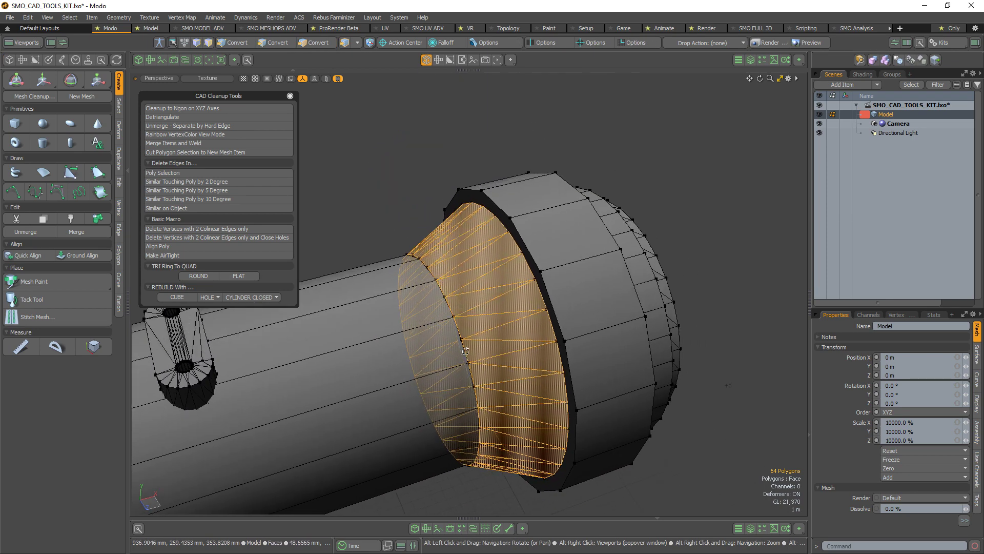
{"action": "mouse_move", "coordinate": [533, 307]}
{"action": "left_mouse_down", "text": "ctrl"}
{"action": "mouse_move", "coordinate": [533, 328]}
{"action": "mouse_move", "coordinate": [475, 351]}
{"action": "mouse_move", "coordinate": [456, 338]}
{"action": "left_mouse_up", "text": "ctrl"}
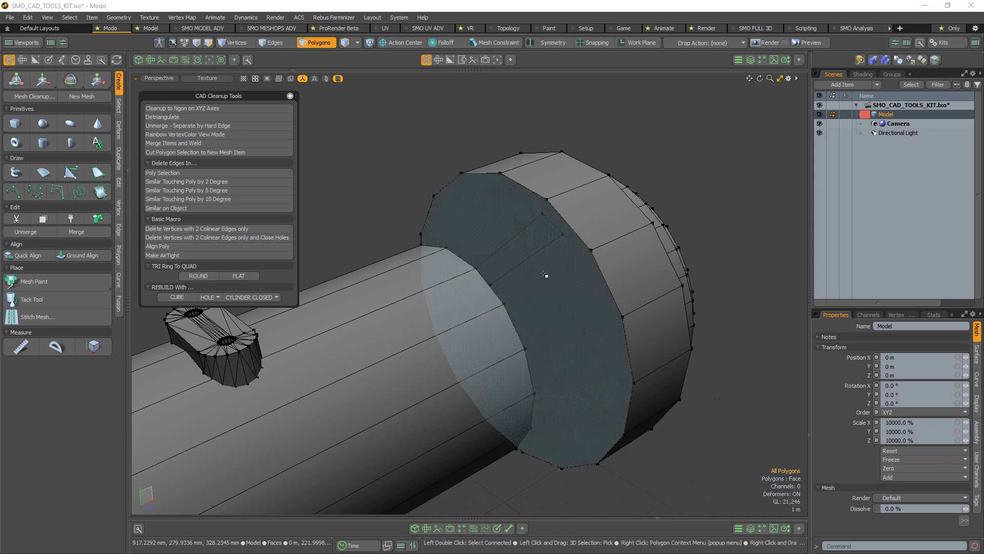
{"action": "left_click_drag", "start_coordinate": [544, 275], "coordinate": [485, 351], "text": "alt"}
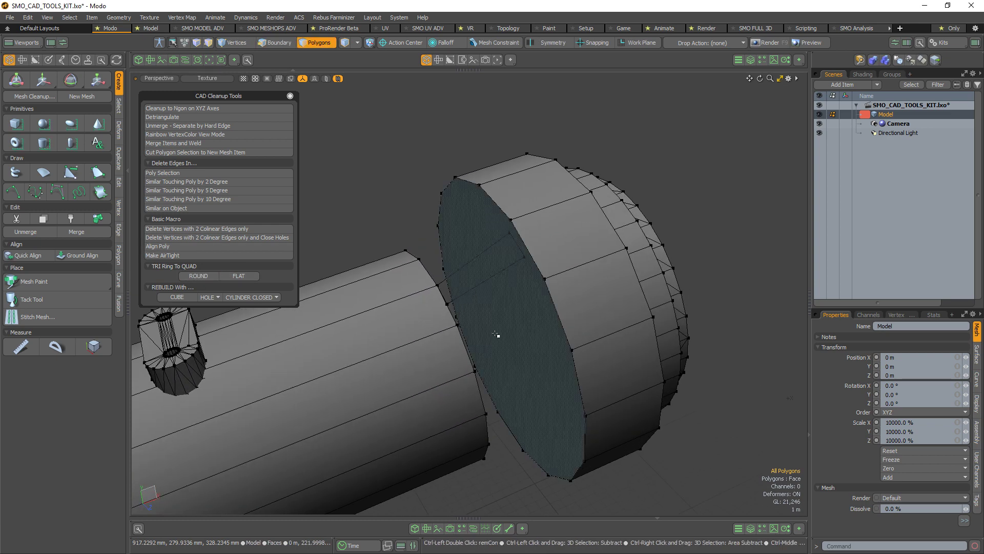
{"action": "key", "text": "ctrl+z"}
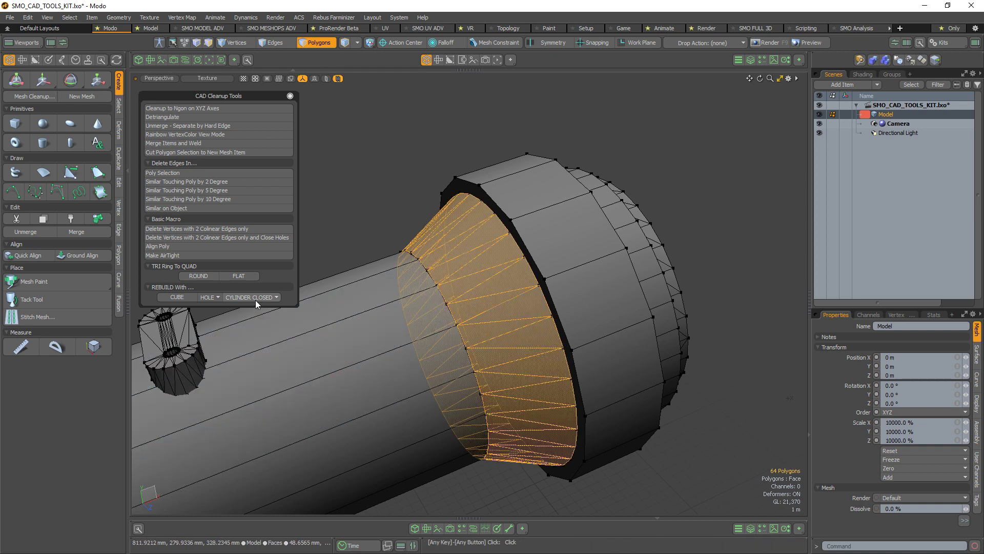
{"action": "left_click", "coordinate": [255, 297]}
{"action": "left_click", "coordinate": [263, 288]}
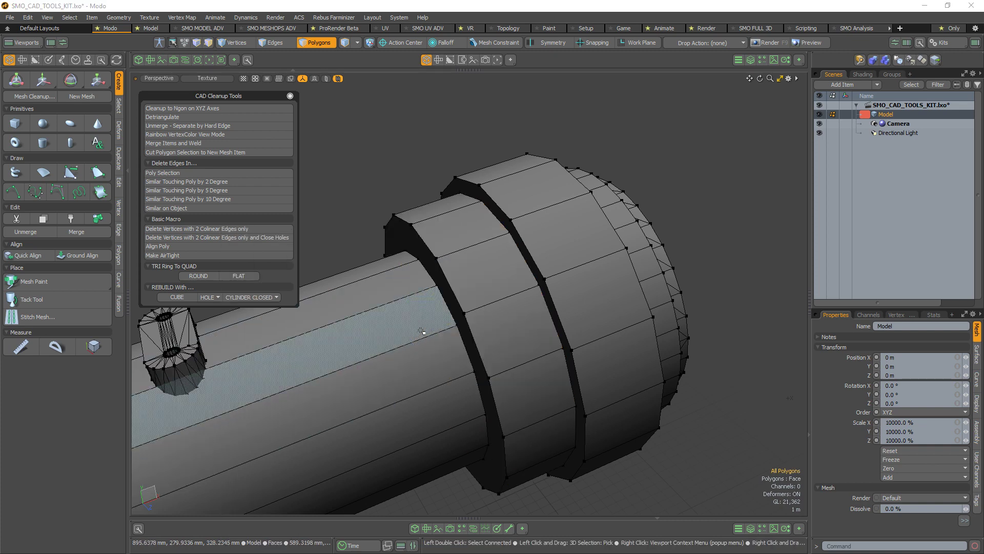
Select the end cap's outer strip in wireframe and rebuild it as a hollow cylinder.
{"action": "left_click_drag", "start_coordinate": [421, 331], "coordinate": [487, 252], "text": "alt"}
{"action": "double_click", "coordinate": [584, 218]}
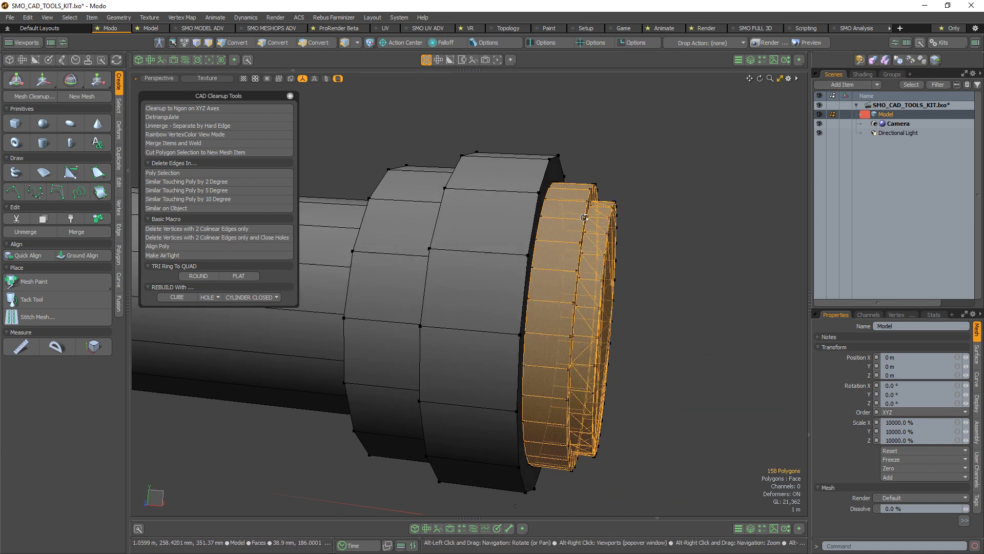
{"action": "mouse_move", "coordinate": [584, 217]}
{"action": "left_mouse_down", "text": "alt"}
{"action": "mouse_move", "coordinate": [606, 268]}
{"action": "mouse_move", "coordinate": [604, 182]}
{"action": "left_mouse_up", "text": "alt"}
{"action": "key", "text": "alt+7"}
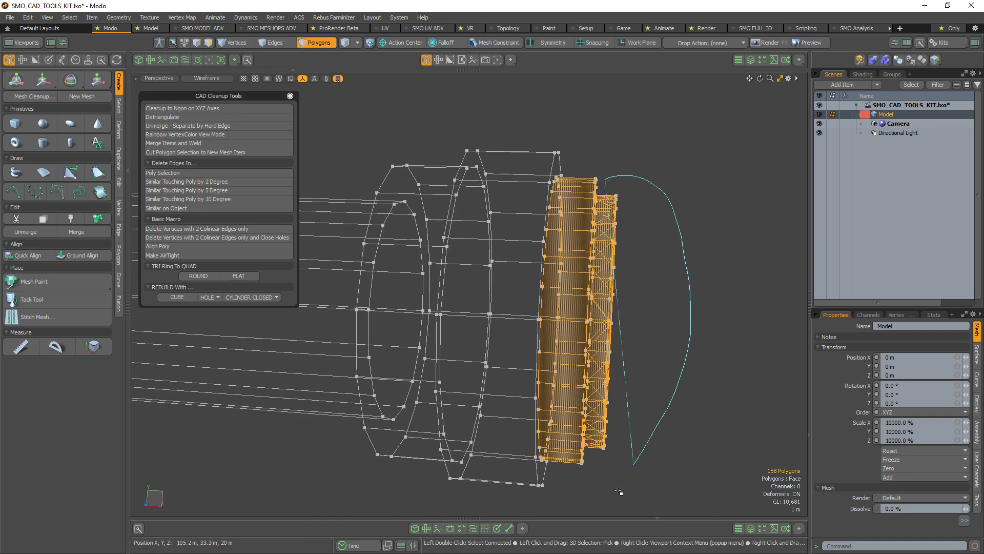
{"action": "right_click_drag", "start_coordinate": [596, 513], "coordinate": [613, 441]}
{"action": "key", "text": "shift+Up"}
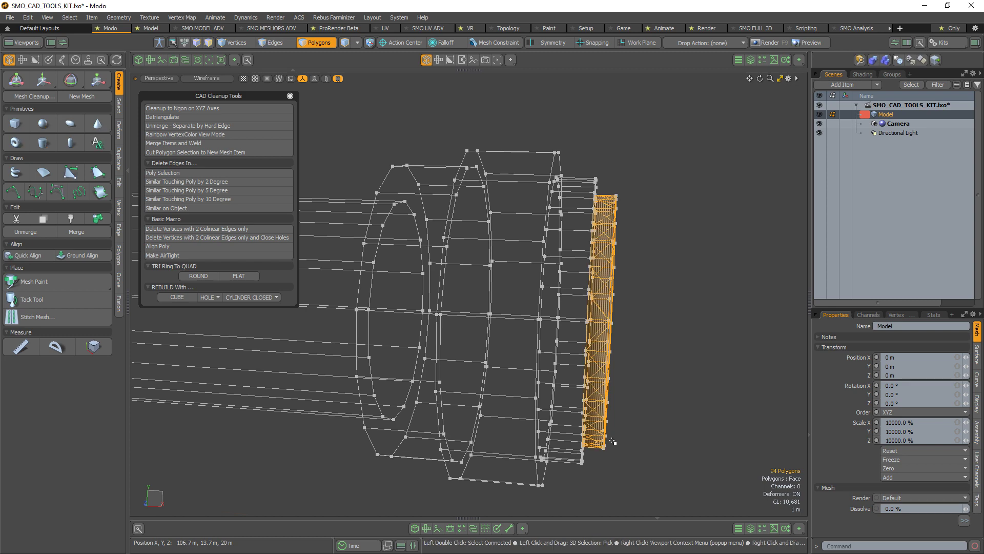
{"action": "left_click", "coordinate": [199, 299]}
{"action": "left_click", "coordinate": [258, 295]}
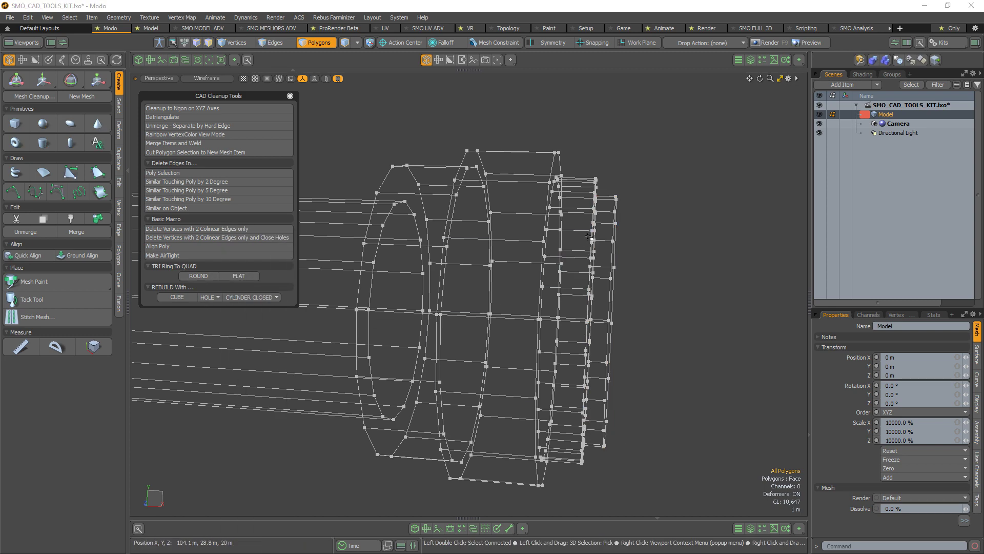
Rebuild the remaining cap strip as a closed cylinder, leaving 10,579 GL, in textured shading.
{"action": "left_click", "coordinate": [577, 185]}
{"action": "key", "text": "shift+Up"}
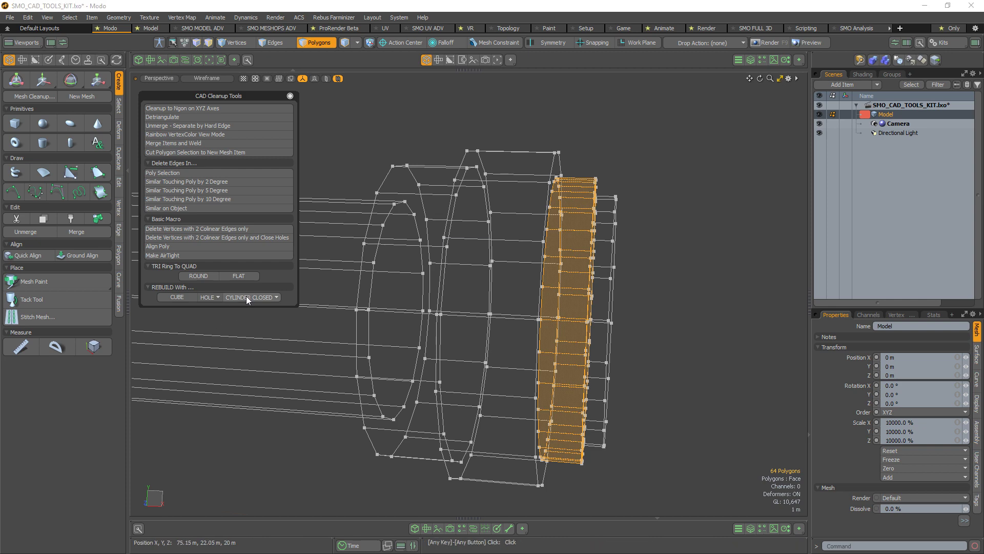
{"action": "left_click", "coordinate": [246, 296]}
{"action": "mouse_move", "coordinate": [501, 264]}
{"action": "left_mouse_down", "text": "alt"}
{"action": "mouse_move", "coordinate": [470, 398]}
{"action": "mouse_move", "coordinate": [677, 370]}
{"action": "mouse_move", "coordinate": [622, 395]}
{"action": "left_mouse_up", "text": "alt"}
{"action": "key", "text": "F5"}
{"action": "left_click_drag", "start_coordinate": [597, 358], "coordinate": [410, 360]}
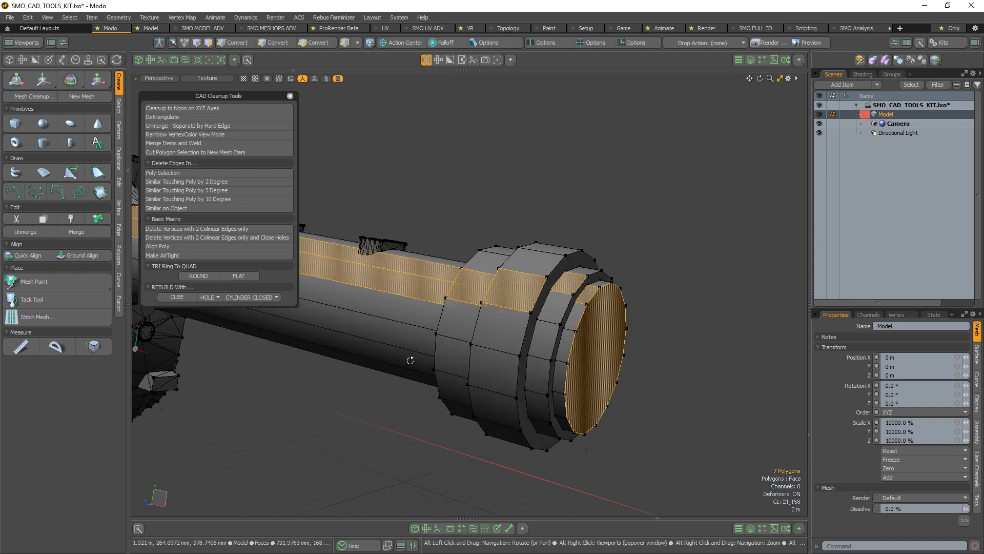
Replace the selected muzzle cylinder polygons with a cube proxy using REBUILD With CUBE.
{"action": "scroll", "coordinate": [410, 360], "scroll_direction": "down", "scroll_amount": 5}
{"action": "key", "text": "shift+Up"}
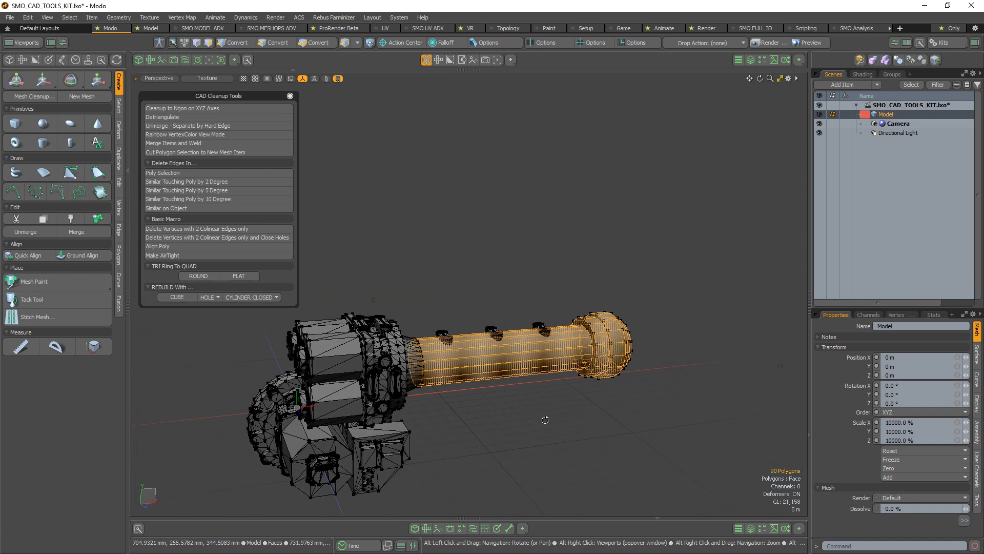
{"action": "left_click", "coordinate": [545, 420]}
{"action": "left_click_drag", "start_coordinate": [545, 419], "coordinate": [574, 281], "text": "alt"}
{"action": "left_click", "coordinate": [574, 281]}
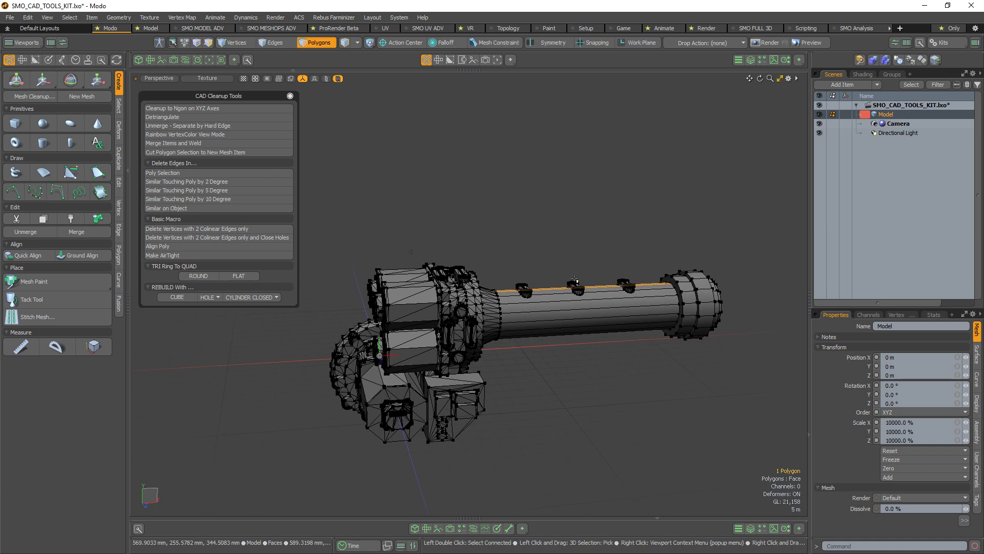
{"action": "key", "text": "7"}
{"action": "mouse_move", "coordinate": [601, 215]}
{"action": "left_mouse_down", "text": "alt"}
{"action": "mouse_move", "coordinate": [473, 318]}
{"action": "mouse_move", "coordinate": [359, 318]}
{"action": "left_mouse_up", "text": "alt"}
{"action": "right_click_drag", "start_coordinate": [389, 192], "coordinate": [381, 425]}
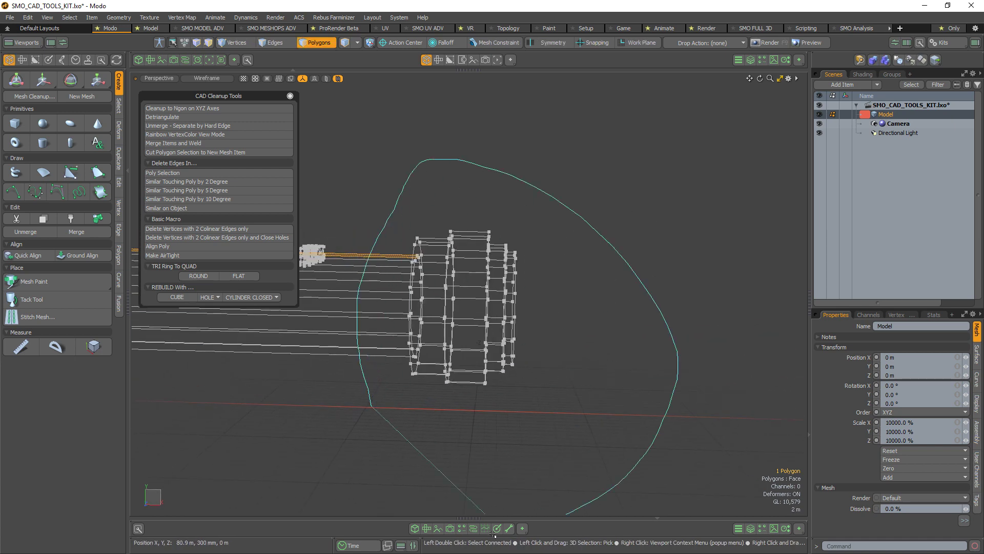
{"action": "left_click", "coordinate": [167, 298]}
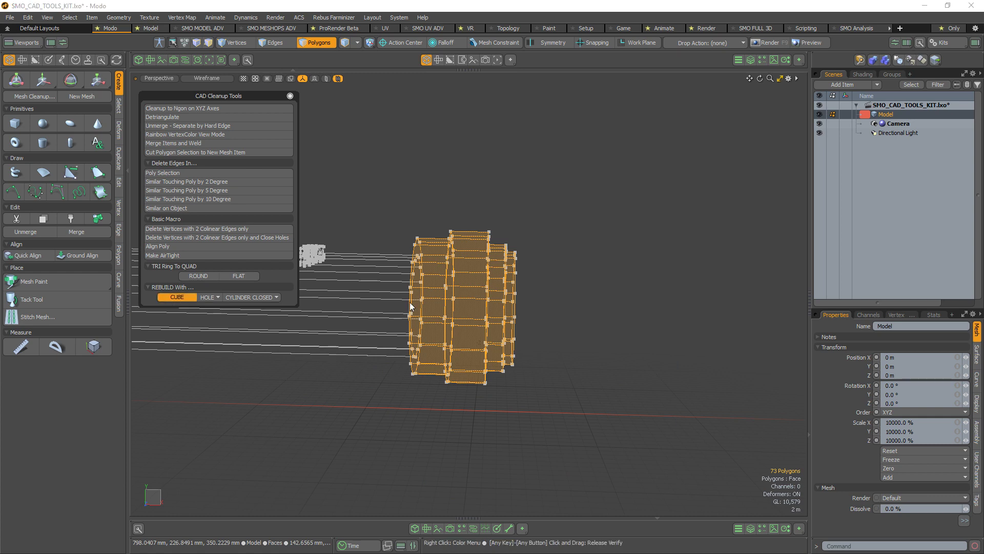
Select the next part on the bar and rebuild it as a cube proxy.
{"action": "mouse_move", "coordinate": [359, 320]}
{"action": "left_mouse_down", "text": "alt"}
{"action": "mouse_move", "coordinate": [505, 311]}
{"action": "mouse_move", "coordinate": [591, 242]}
{"action": "left_mouse_up", "text": "alt"}
{"action": "key", "text": "3"}
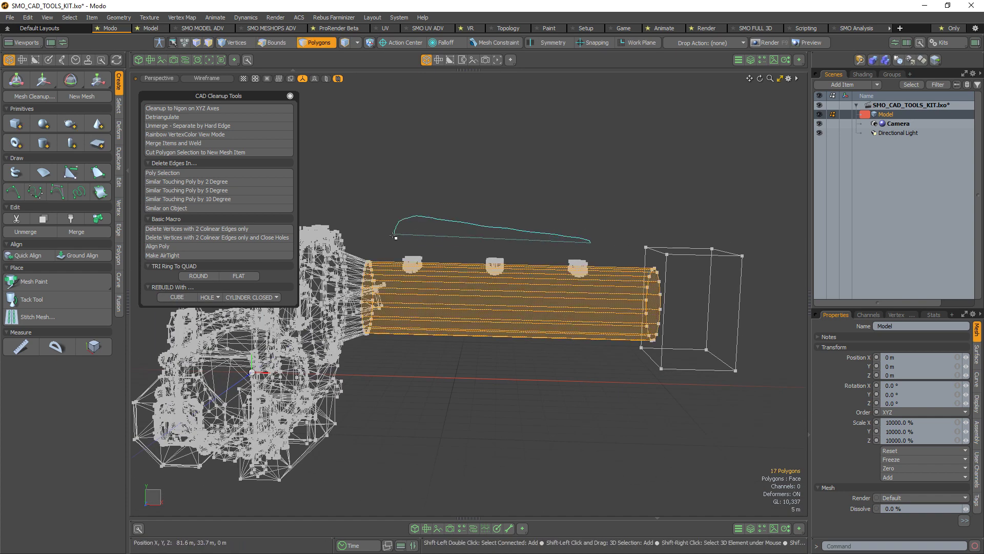
{"action": "right_click_drag", "start_coordinate": [610, 246], "coordinate": [609, 245], "text": "shift"}
{"action": "left_click_drag", "start_coordinate": [590, 256], "coordinate": [202, 330], "text": "alt"}
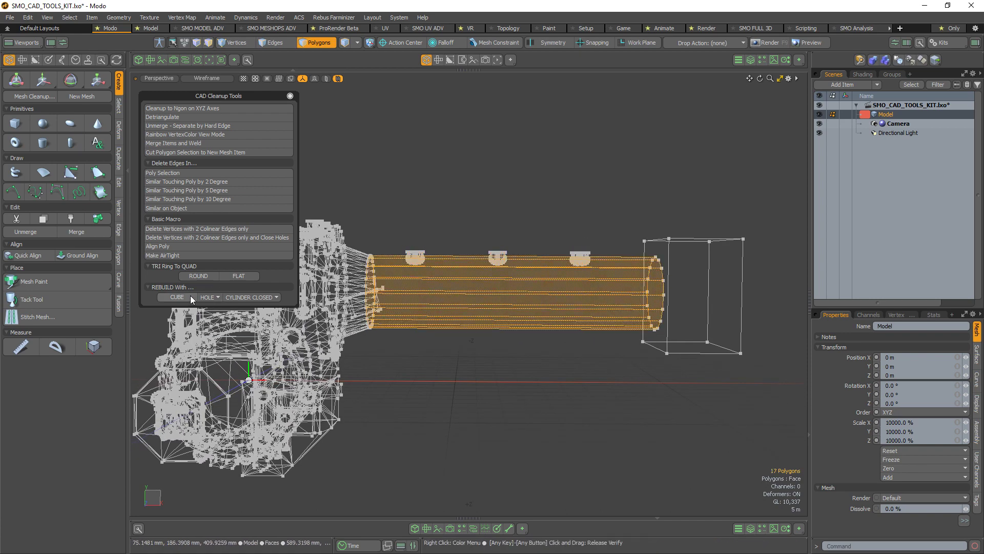
{"action": "left_click_drag", "start_coordinate": [465, 300], "coordinate": [464, 255], "text": "alt"}
{"action": "right_click_drag", "start_coordinate": [464, 255], "coordinate": [419, 230]}
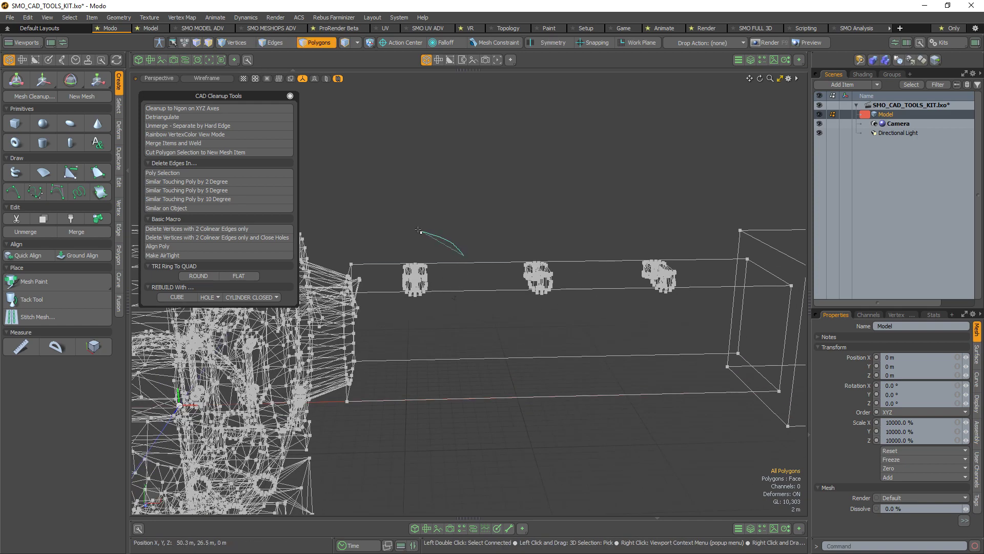
{"action": "right_click_drag", "start_coordinate": [465, 319], "coordinate": [464, 287]}
{"action": "left_click", "coordinate": [176, 298]}
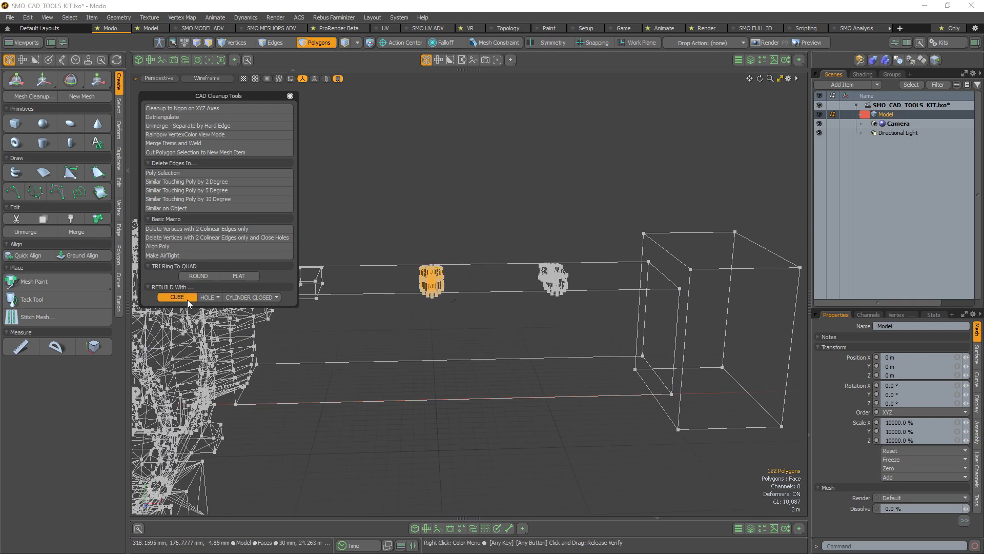
Rebuild the middle small part on the bar as a cube proxy, reaching 9,661 GL.
{"action": "left_click", "coordinate": [494, 285]}
{"action": "left_click_drag", "start_coordinate": [511, 302], "coordinate": [437, 302], "text": "alt"}
{"action": "right_click_drag", "start_coordinate": [433, 309], "coordinate": [492, 281]}
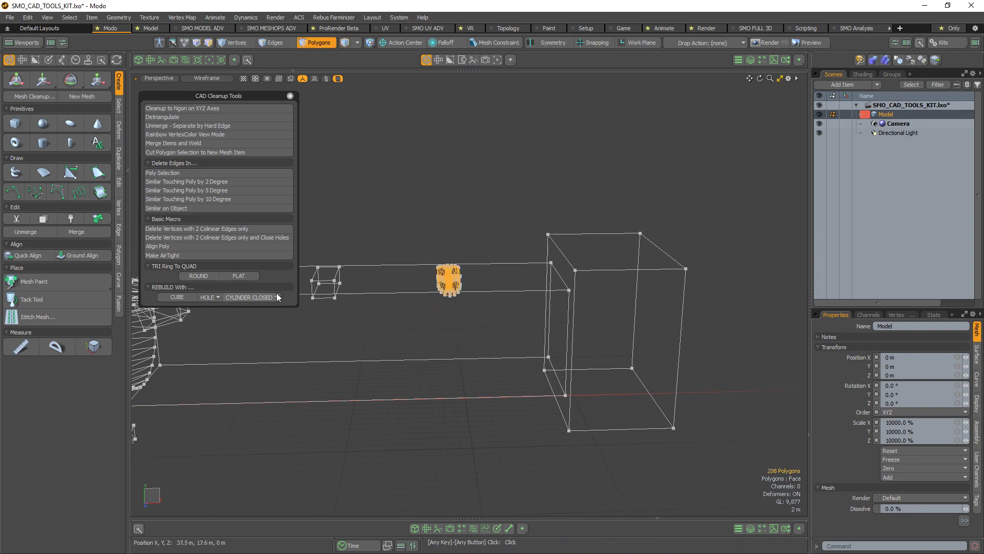
{"action": "left_click", "coordinate": [174, 297]}
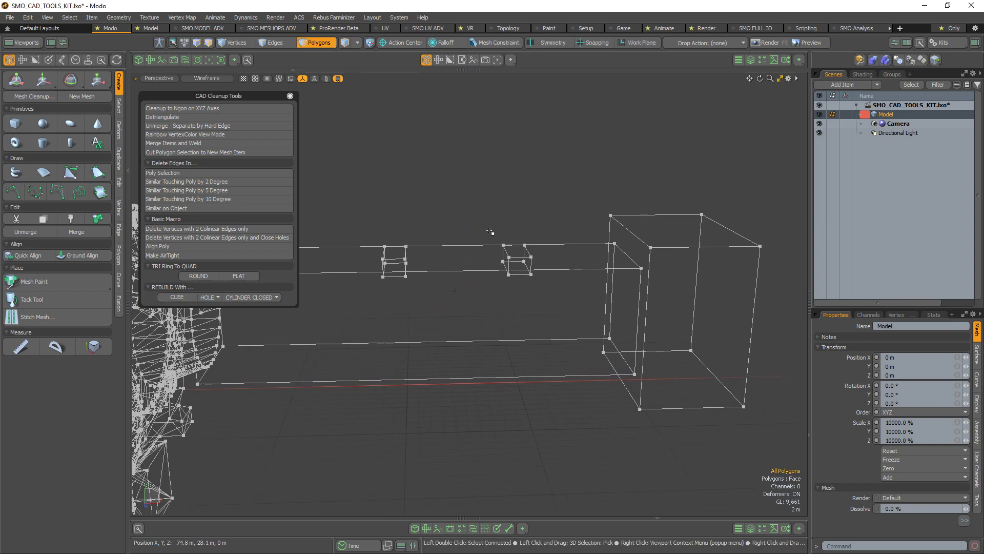
{"action": "left_click", "coordinate": [521, 254]}
{"action": "left_click_drag", "start_coordinate": [520, 254], "coordinate": [508, 366], "text": "alt"}
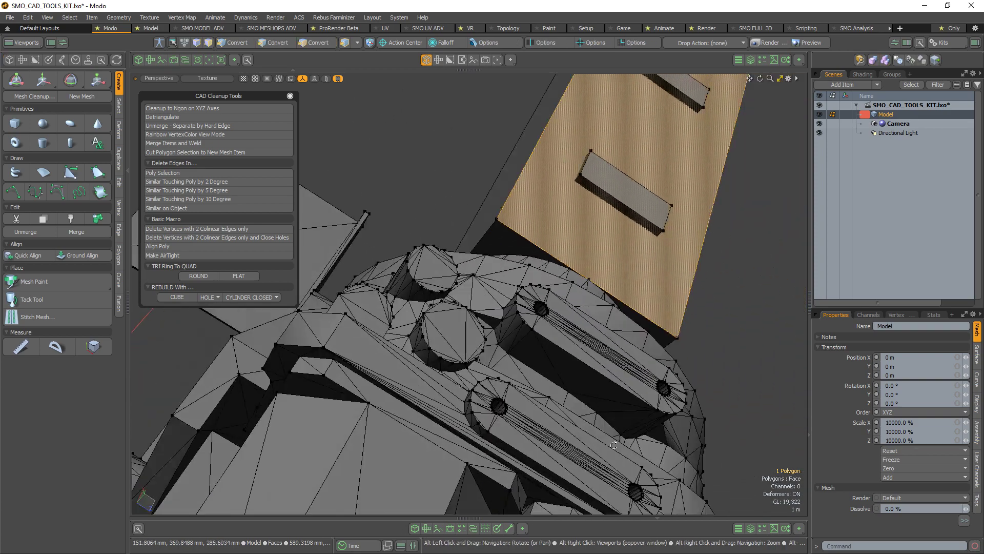
Select the whole connected mesh and detriangulate it into quads.
{"action": "mouse_move", "coordinate": [508, 366]}
{"action": "left_mouse_down", "text": "alt"}
{"action": "mouse_move", "coordinate": [412, 362]}
{"action": "mouse_move", "coordinate": [553, 278]}
{"action": "left_mouse_up", "text": "alt"}
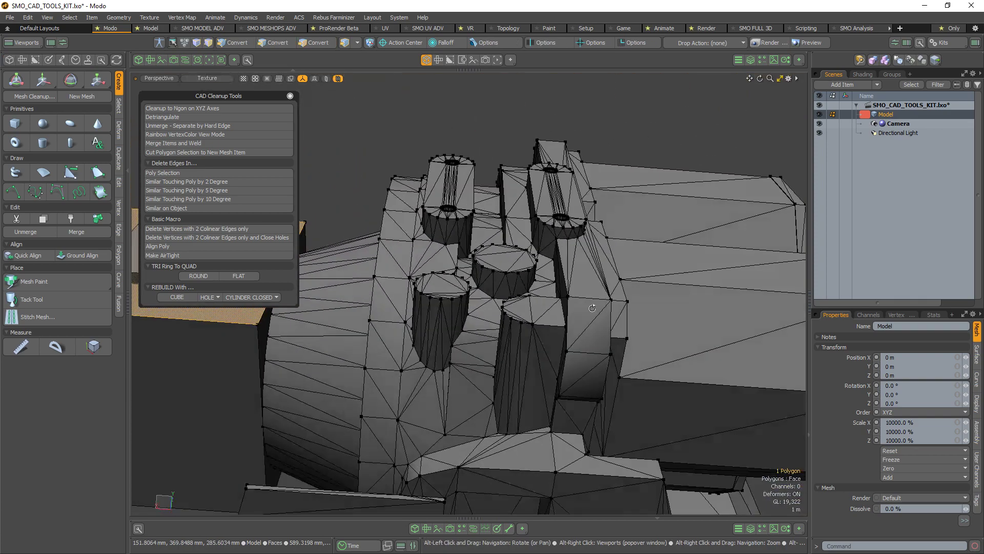
{"action": "double_click", "coordinate": [571, 277]}
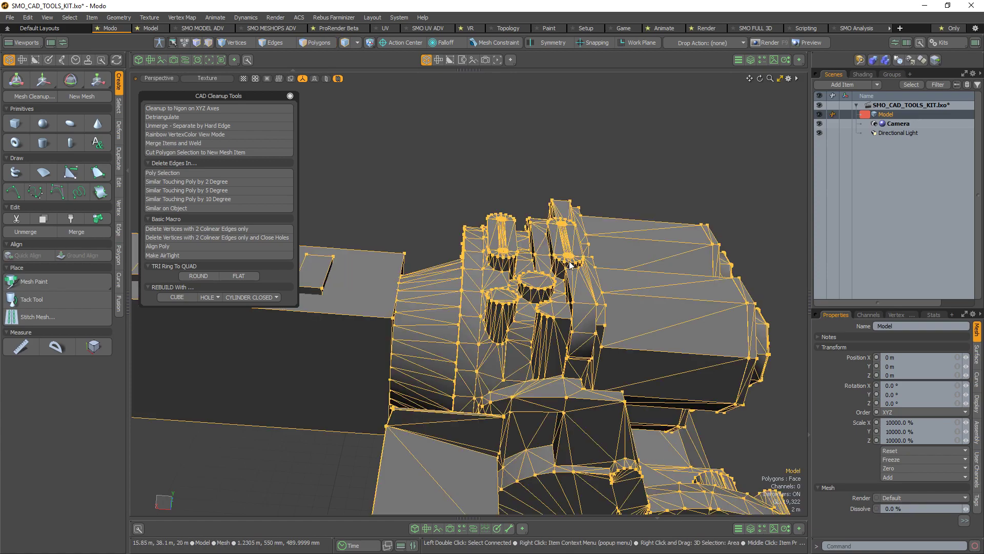
{"action": "mouse_move", "coordinate": [571, 277]}
{"action": "left_mouse_down", "text": "alt"}
{"action": "mouse_move", "coordinate": [382, 292]}
{"action": "mouse_move", "coordinate": [598, 456]}
{"action": "mouse_move", "coordinate": [491, 345]}
{"action": "left_mouse_up", "text": "alt"}
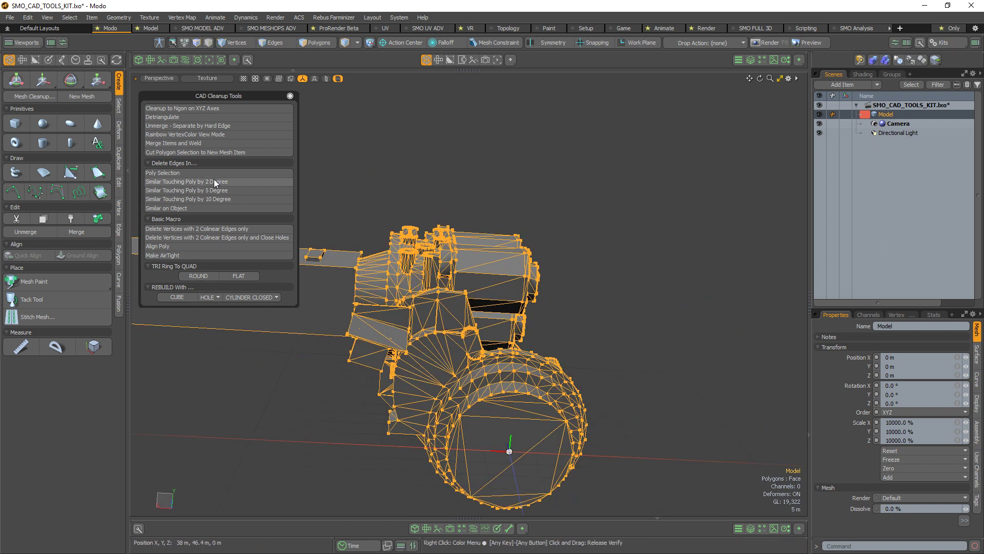
{"action": "left_click", "coordinate": [205, 117]}
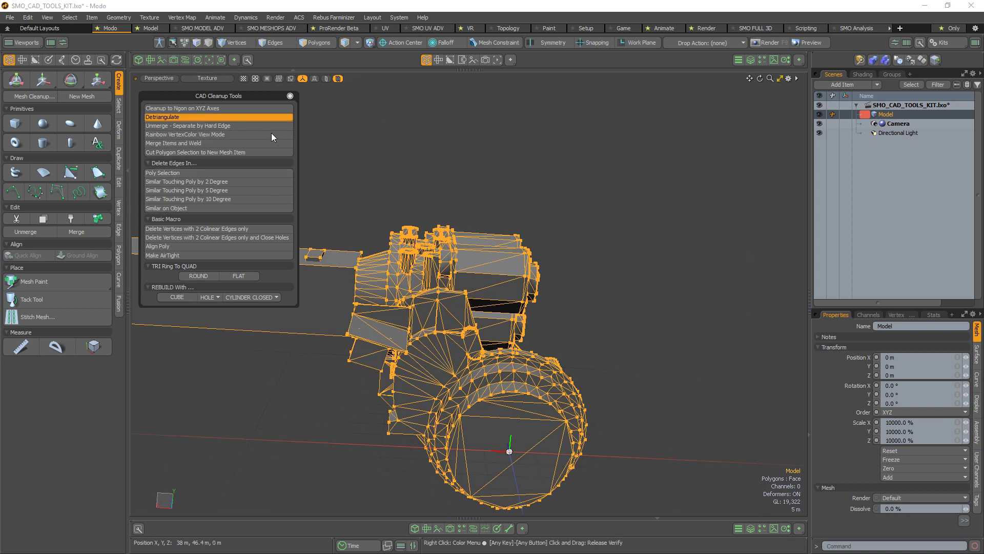
{"action": "left_click_drag", "start_coordinate": [462, 359], "coordinate": [576, 458], "text": "alt"}
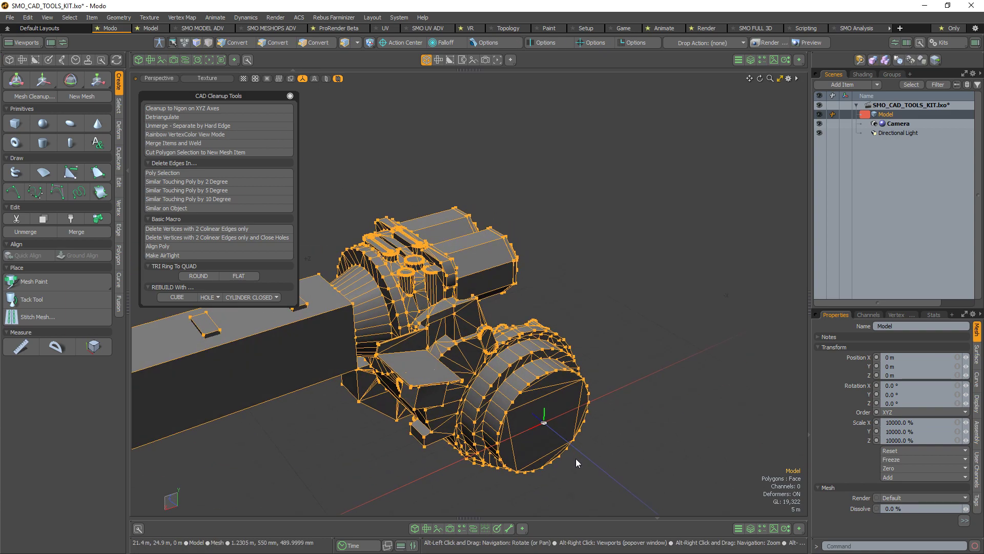
Replace the engine block with one large cube proxy (140 GL) and show textured shading.
{"action": "left_click", "coordinate": [606, 263]}
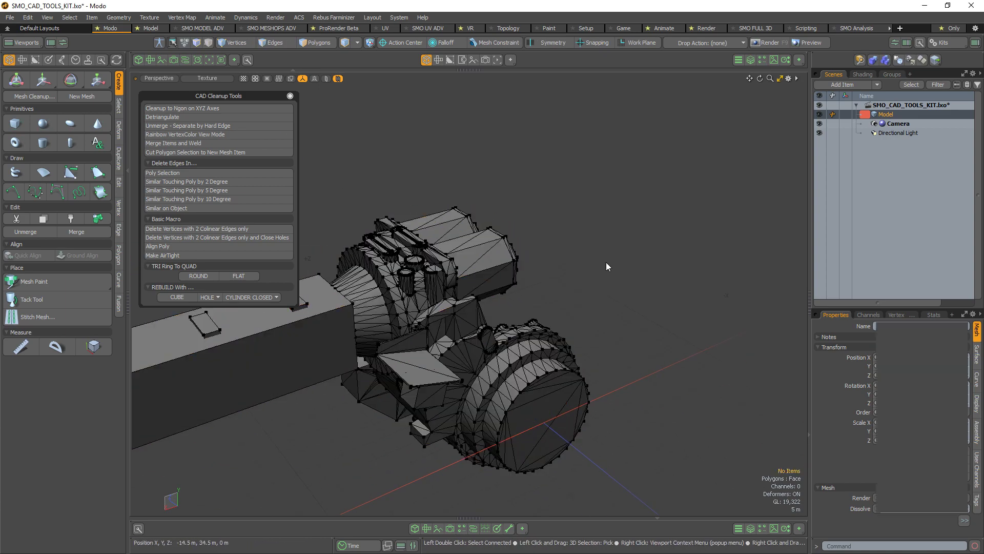
{"action": "mouse_move", "coordinate": [605, 262]}
{"action": "right_mouse_down", "text": "alt"}
{"action": "mouse_move", "coordinate": [436, 335]}
{"action": "mouse_move", "coordinate": [460, 305]}
{"action": "right_mouse_up", "text": "alt"}
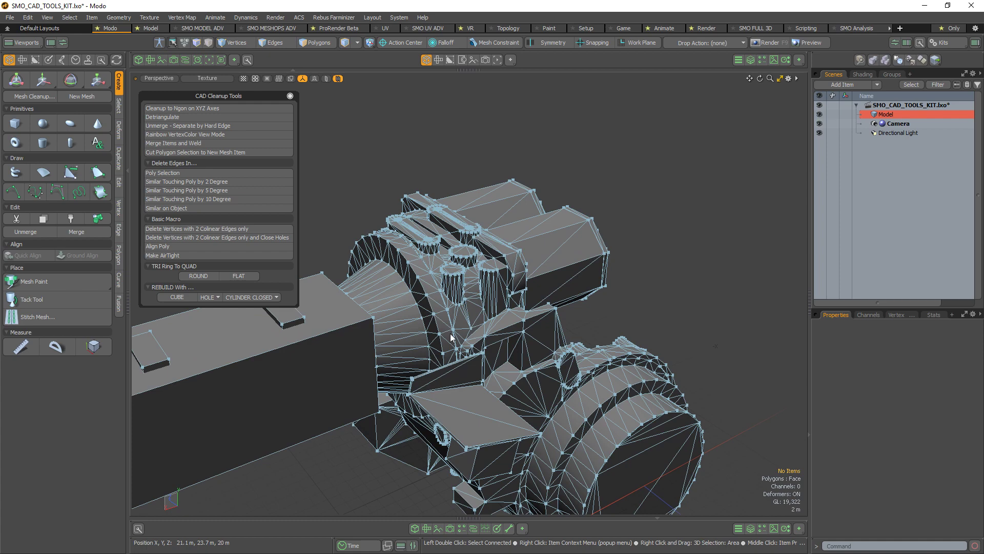
{"action": "left_click", "coordinate": [460, 305]}
{"action": "key", "text": "3"}
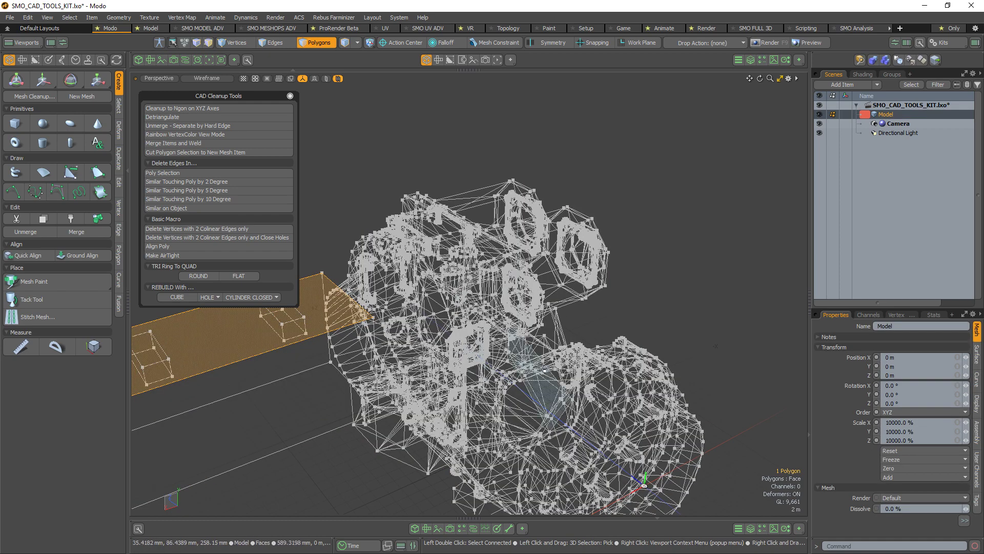
{"action": "left_click_drag", "start_coordinate": [460, 305], "coordinate": [346, 383], "text": "alt"}
{"action": "right_click_drag", "start_coordinate": [440, 338], "coordinate": [440, 394]}
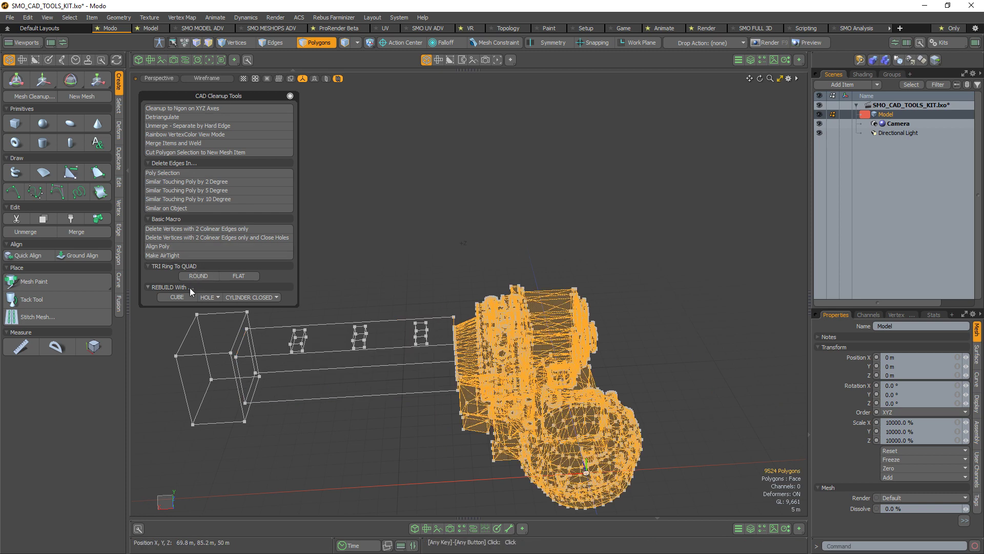
{"action": "left_click", "coordinate": [177, 297]}
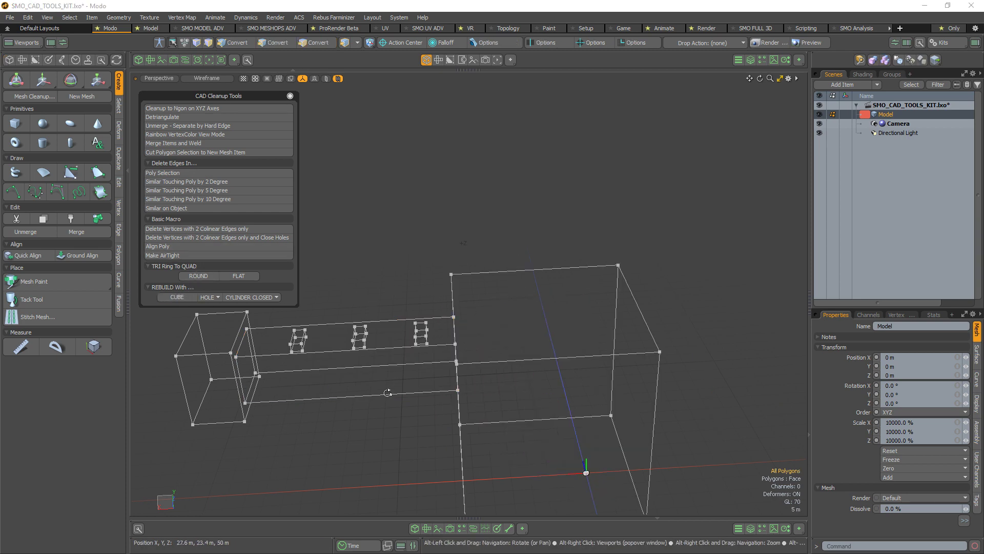
{"action": "mouse_move", "coordinate": [591, 286]}
{"action": "left_mouse_down", "text": "alt"}
{"action": "mouse_move", "coordinate": [623, 351]}
{"action": "mouse_move", "coordinate": [637, 292]}
{"action": "mouse_move", "coordinate": [665, 266]}
{"action": "mouse_move", "coordinate": [597, 281]}
{"action": "left_mouse_up", "text": "alt"}
{"action": "key", "text": "F7"}
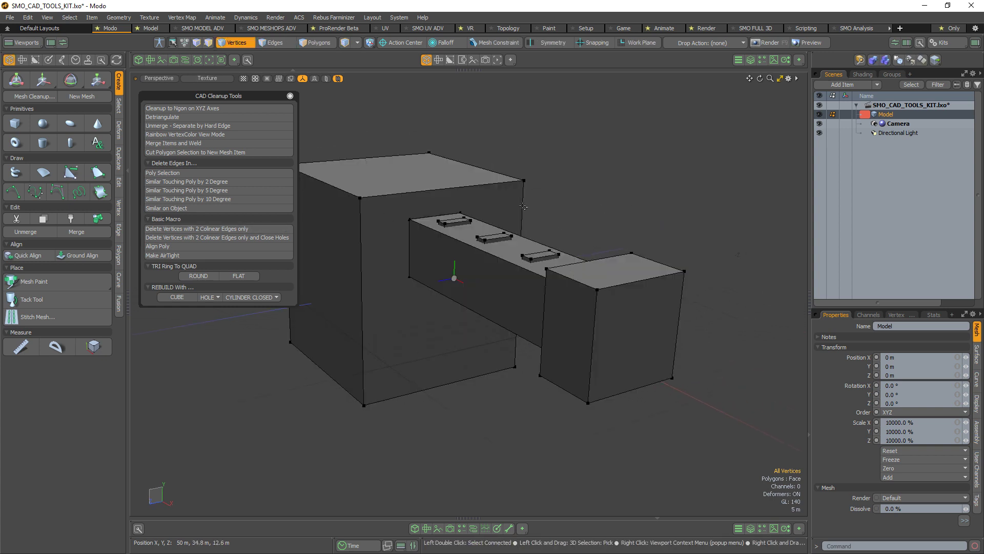
Undo the engine cube, middle plate, shaft box and end cap rebuilds with repeated Ctrl+Z.
{"action": "key", "text": "ctrl+z"}
{"action": "key", "text": "ctrl+z"}
{"action": "key", "text": "ctrl+z"}
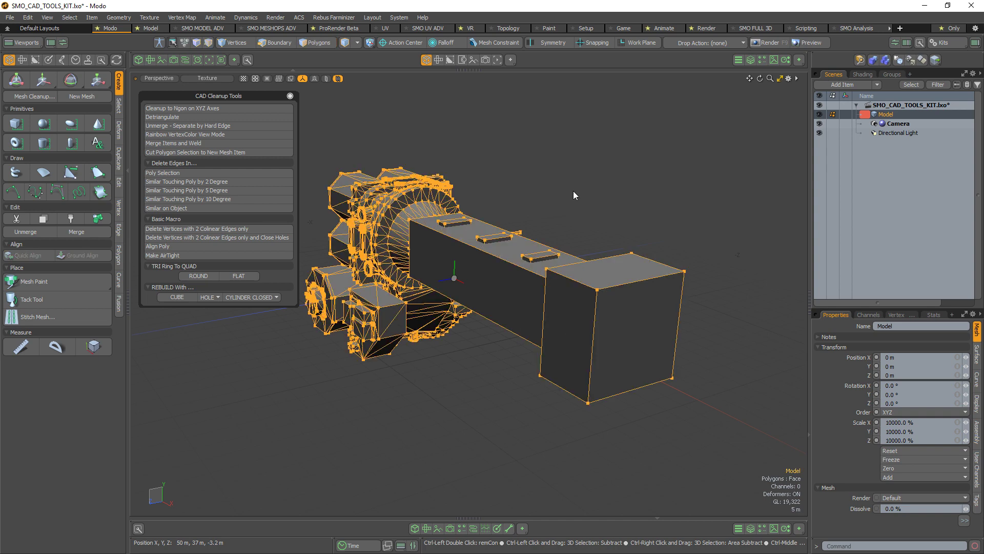
{"action": "key", "text": "3"}
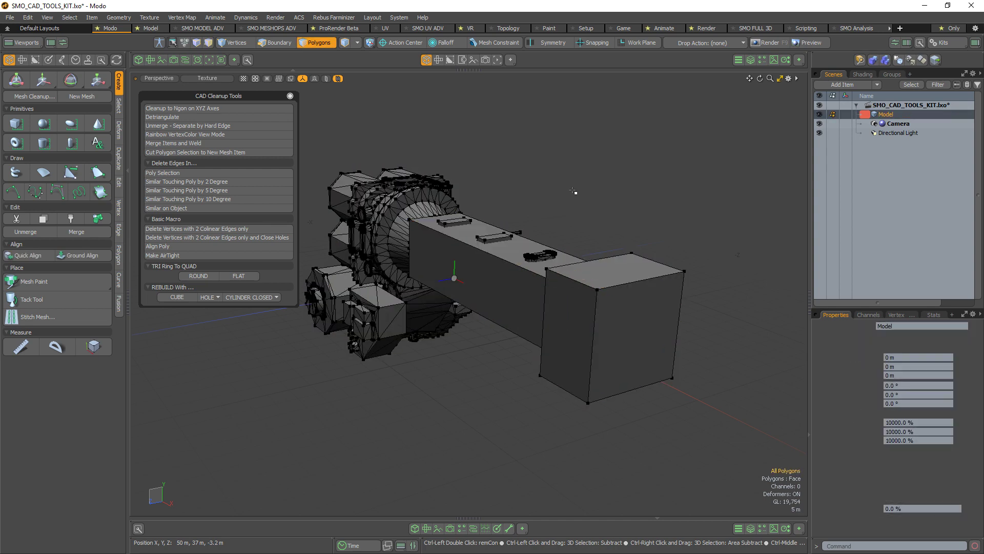
{"action": "key", "text": "ctrl+z"}
{"action": "key", "text": "ctrl+z"}
{"action": "key", "text": "ctrl+z"}
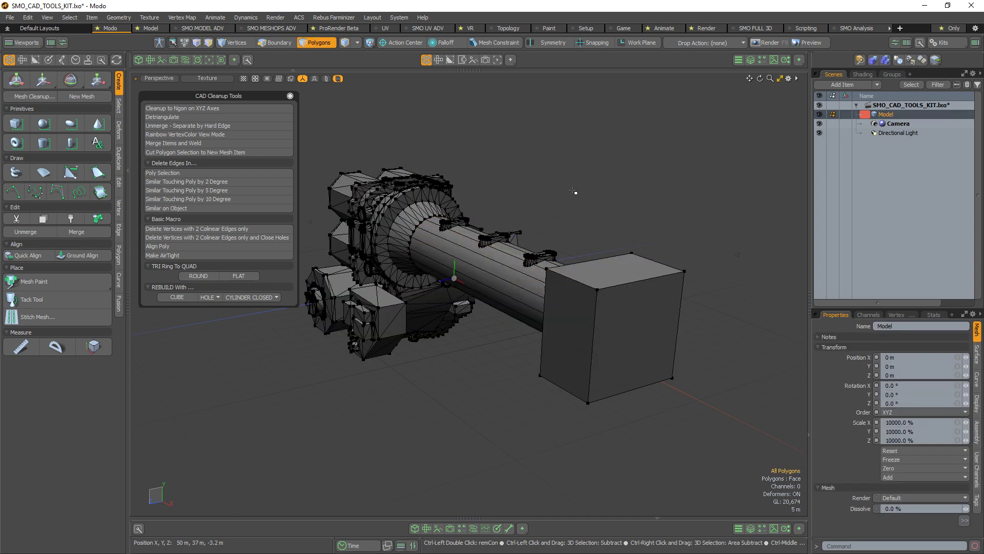
{"action": "key", "text": "ctrl+z"}
{"action": "key", "text": "ctrl+z"}
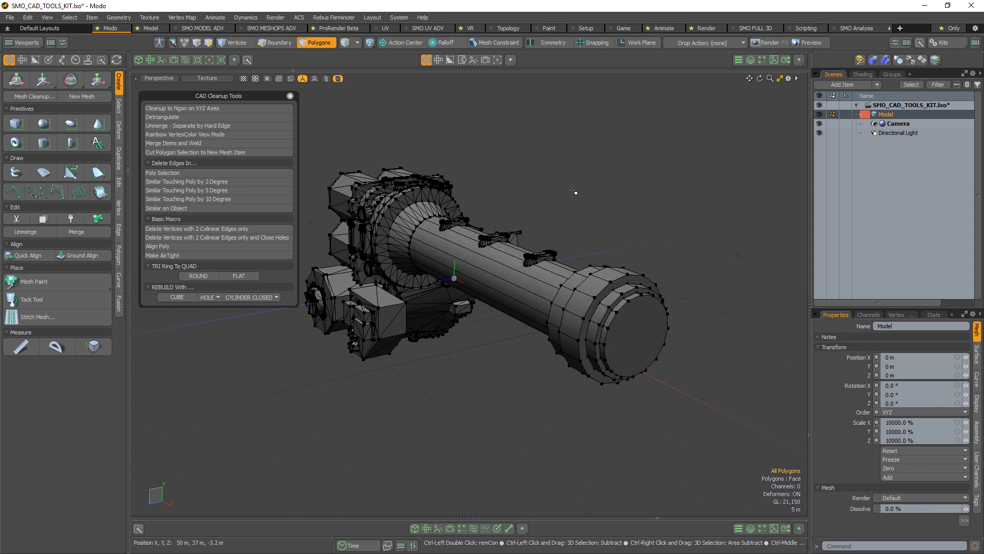
{"action": "key", "text": "ctrl+z"}
{"action": "key", "text": "ctrl+z"}
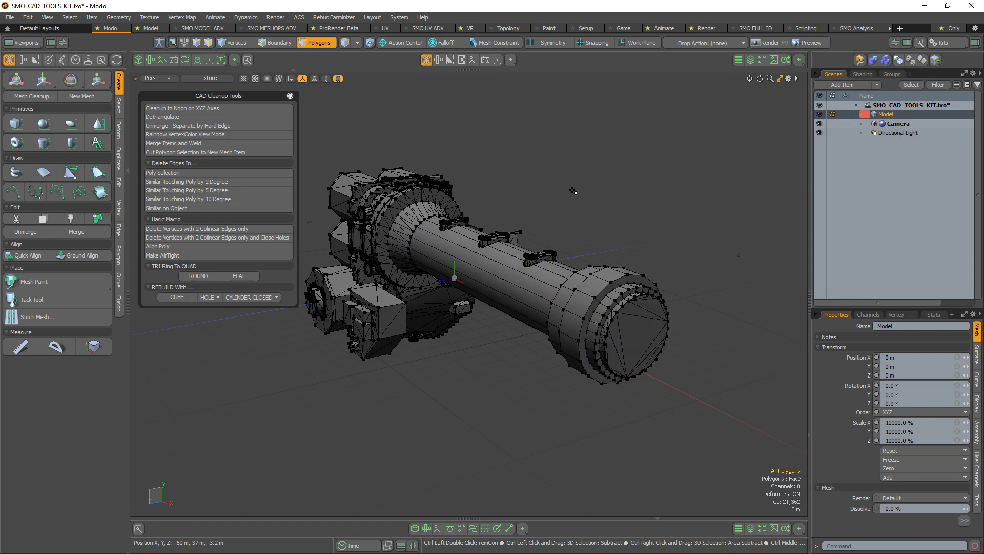
{"action": "key", "text": "ctrl+z"}
{"action": "key", "text": "ctrl+z"}
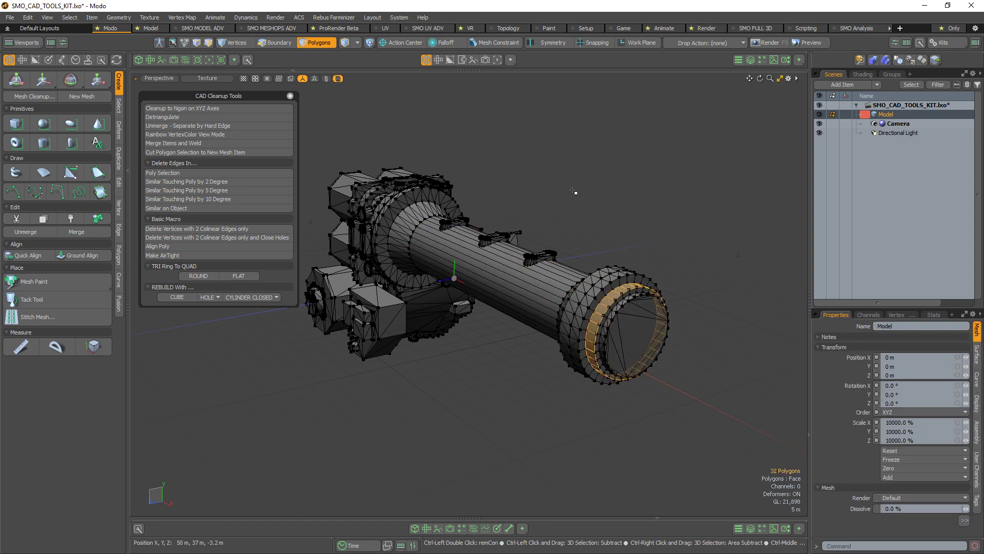
{"action": "key", "text": "ctrl+z"}
{"action": "key", "text": "ctrl+z"}
{"action": "key", "text": "ctrl+z"}
{"action": "key", "text": "ctrl+z"}
{"action": "key", "text": "ctrl+z"}
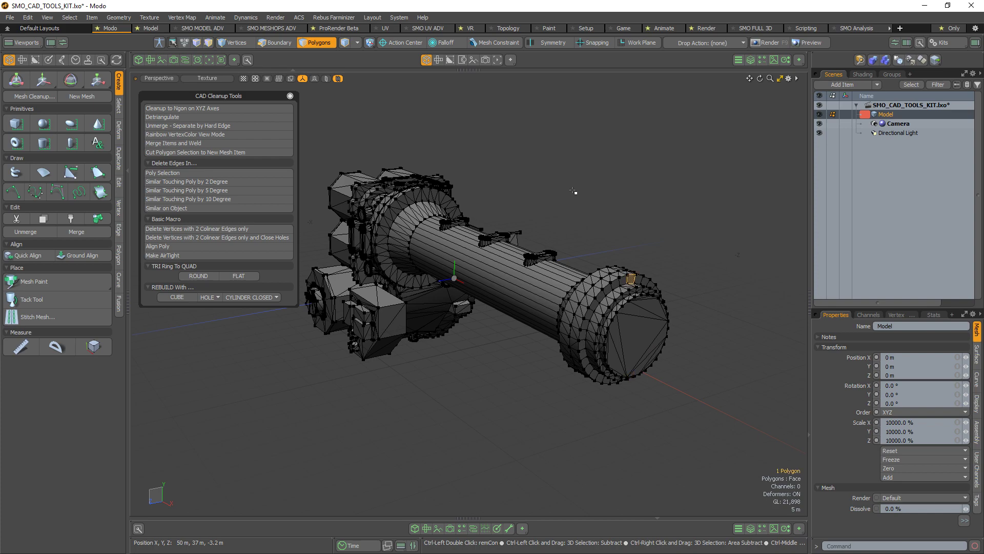
Undo the earlier mesh selection and one more step via Edit > Undo, reaching 21,898 GL.
{"action": "key", "text": "ctrl+z"}
{"action": "key", "text": "ctrl+z"}
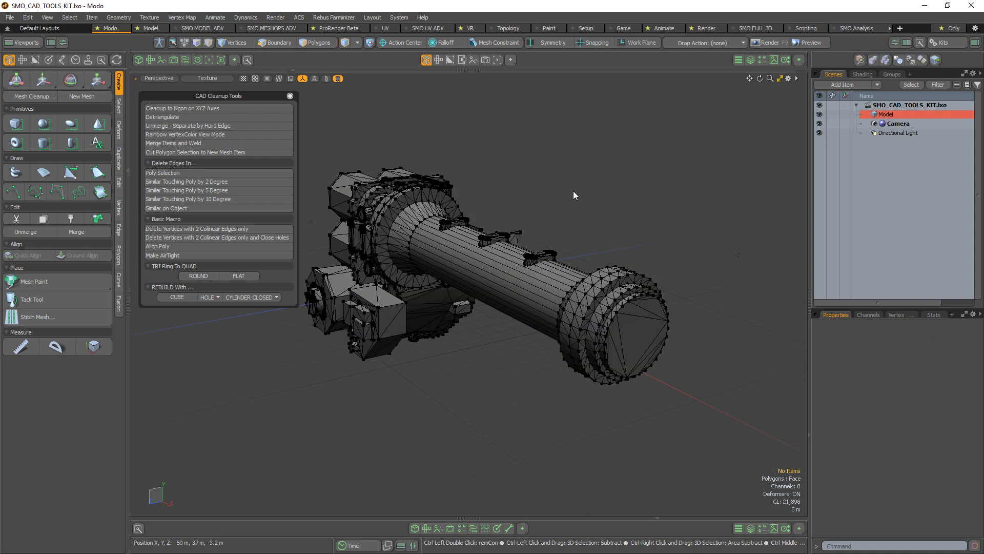
{"action": "key", "text": "ctrl+z"}
{"action": "left_click_drag", "start_coordinate": [573, 194], "coordinate": [543, 417], "text": "alt"}
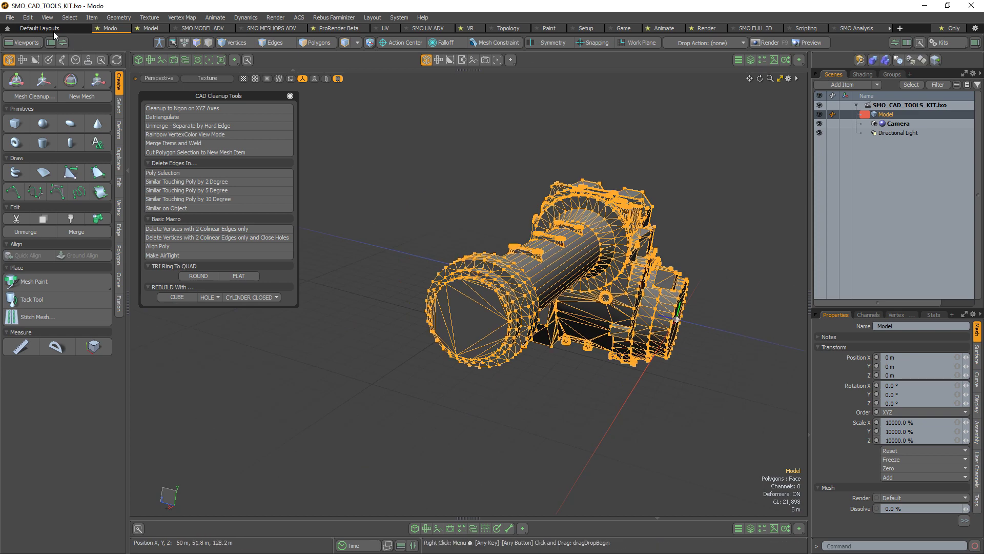
{"action": "left_click", "coordinate": [28, 17]}
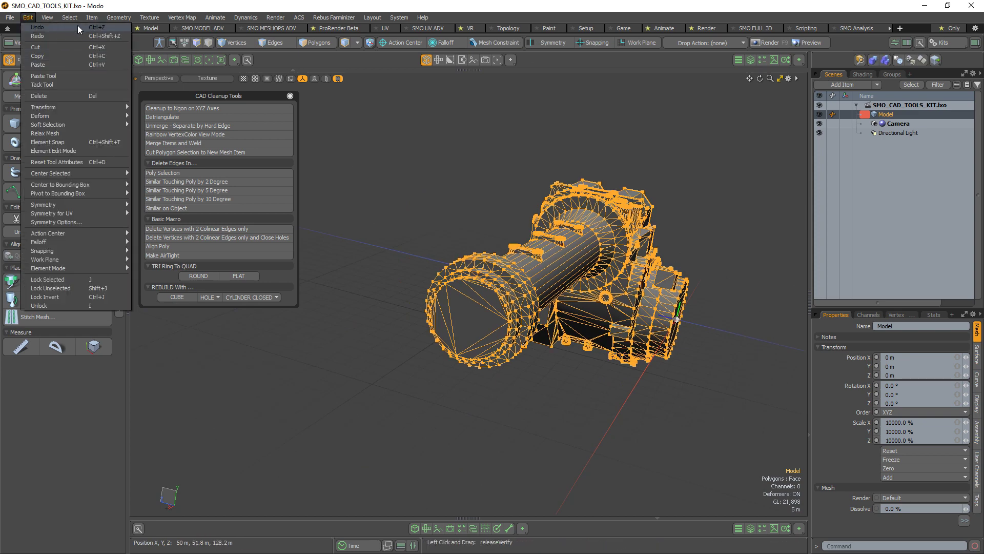
{"action": "left_click", "coordinate": [81, 26]}
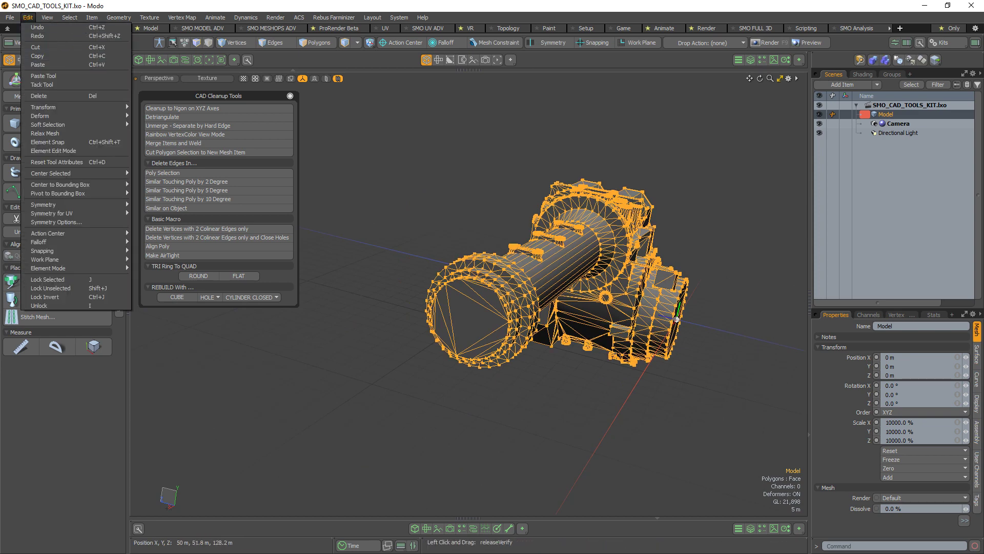